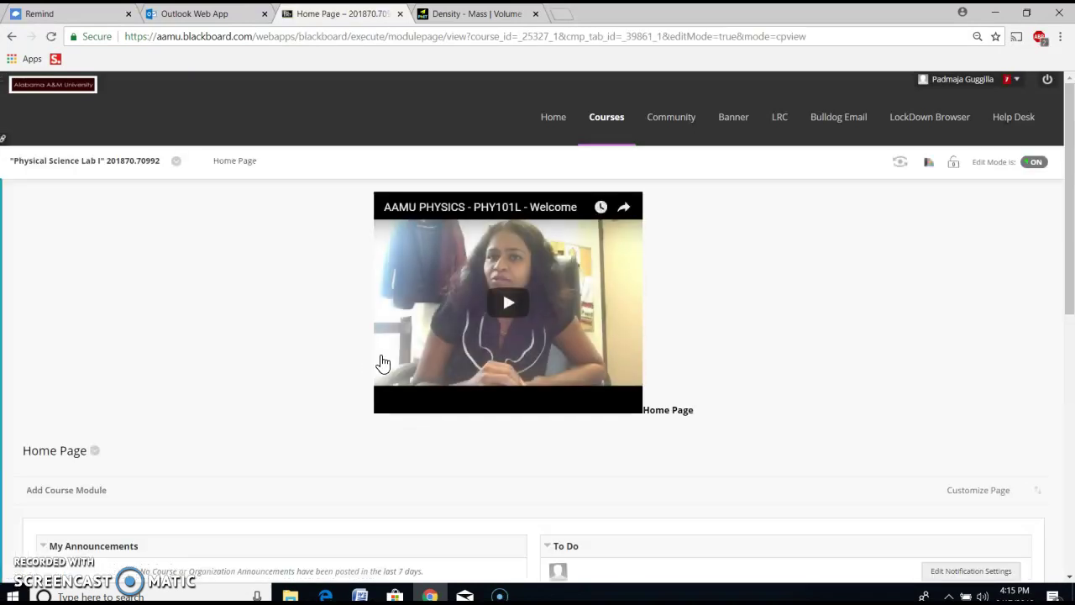
Expand the collapsed course menu beside the Physical Science Lab I home page.
click(5, 395)
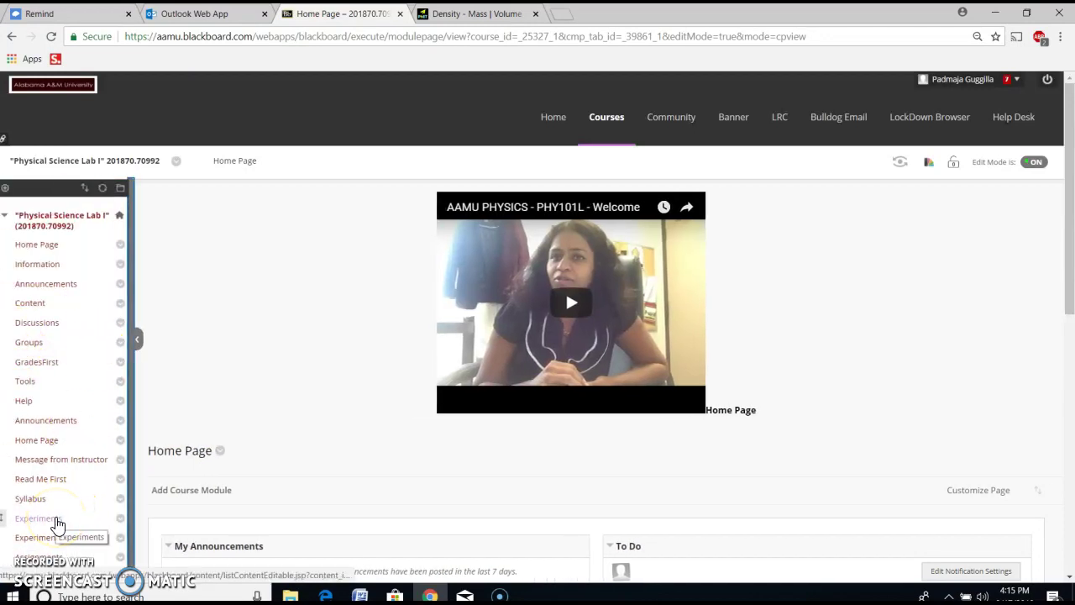
Go to the Experiments area and open the Lab Software linked-file page.
click(38, 518)
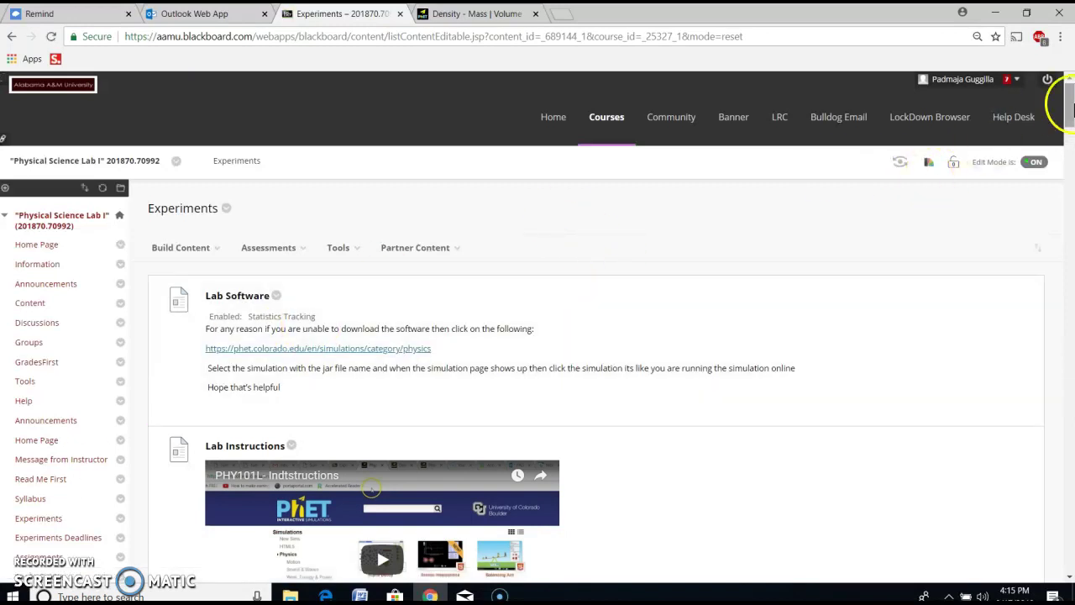
mouse_move(1070, 112)
mouse_down()
mouse_move(1069, 166)
mouse_move(1069, 140)
mouse_up()
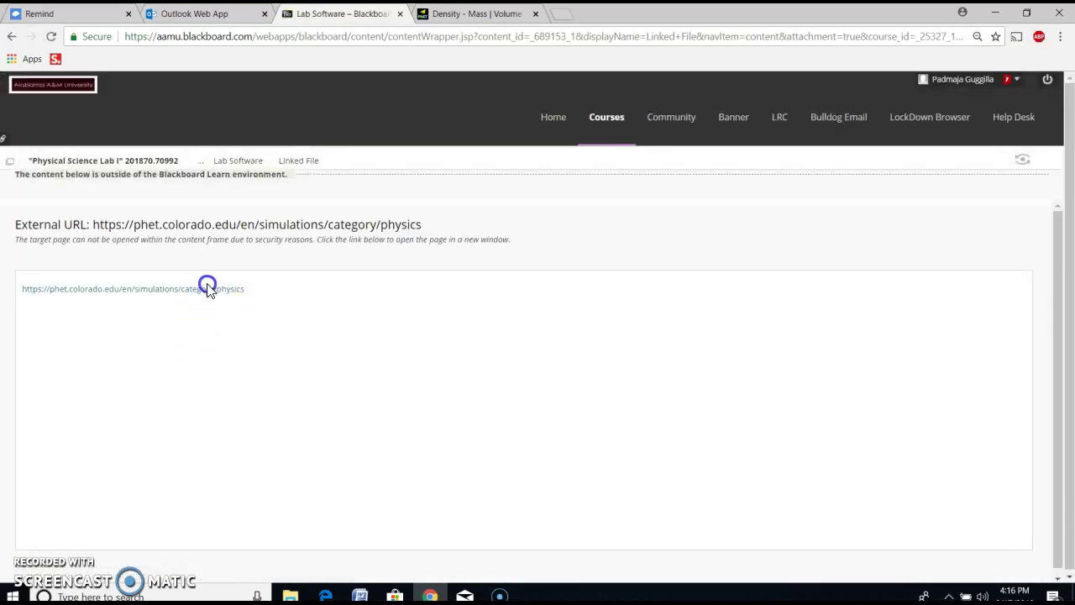
Open the phet.colorado.edu physics simulations in a new tab, ending back on Lab Software.
click(208, 290)
click(329, 15)
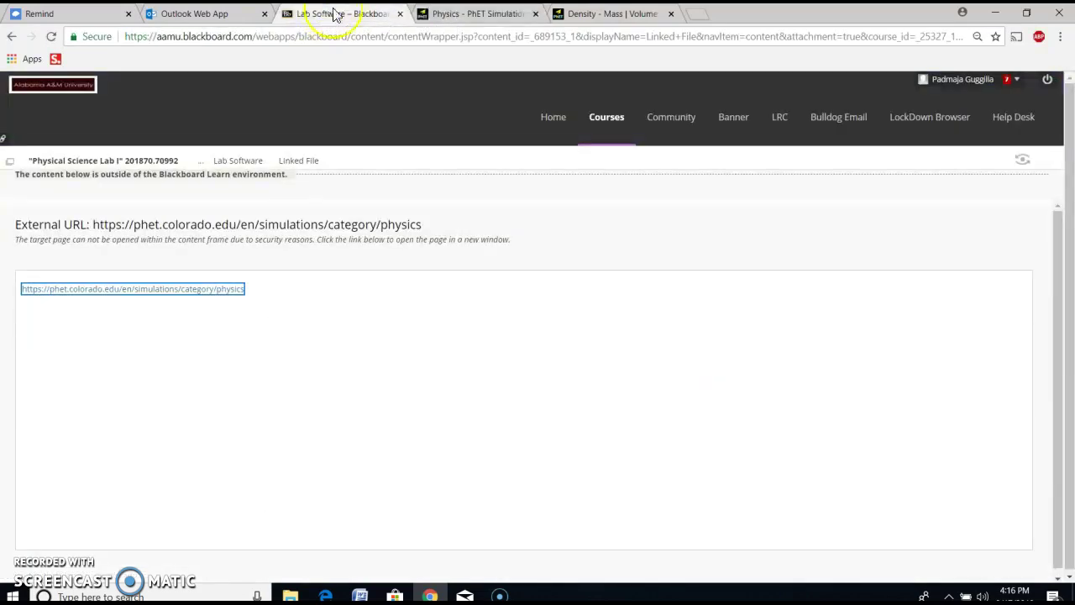
click(479, 14)
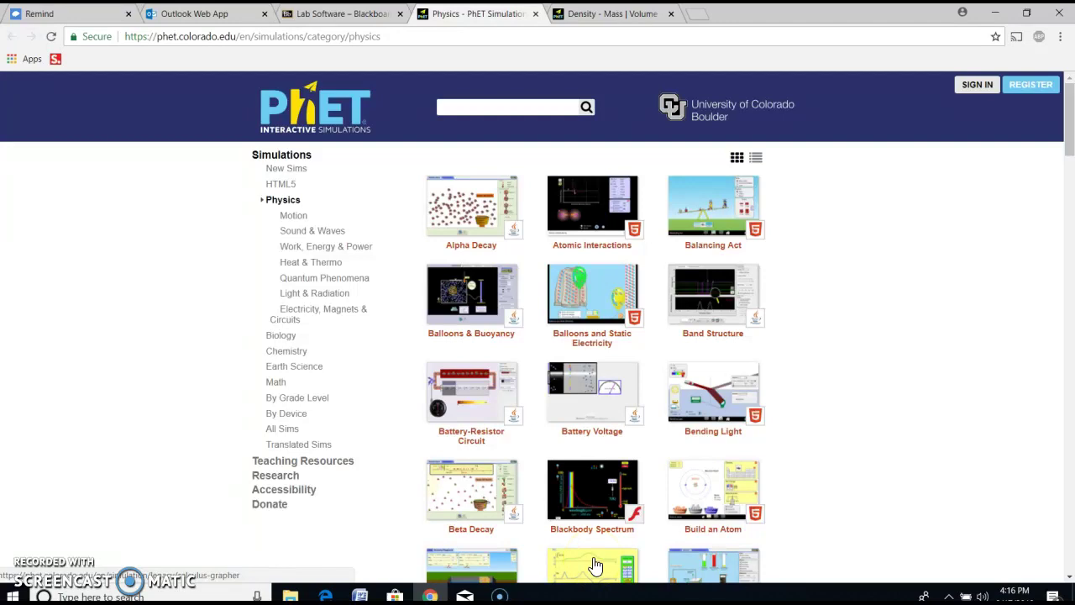
click(343, 16)
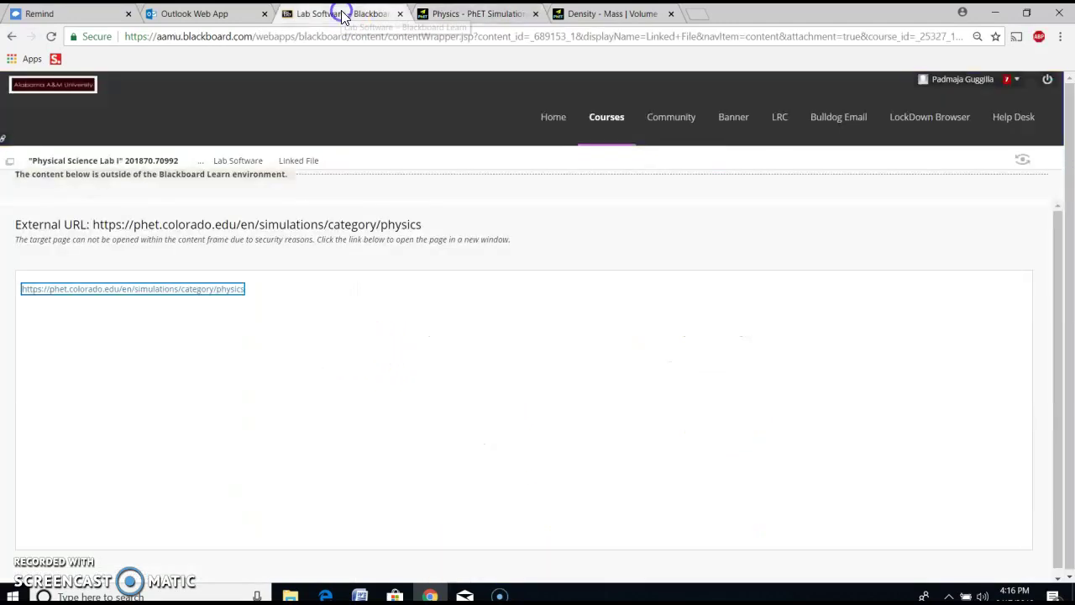
Go back to Experiments, scroll to Experiment-1, and highlight its density simulation URL.
click(12, 39)
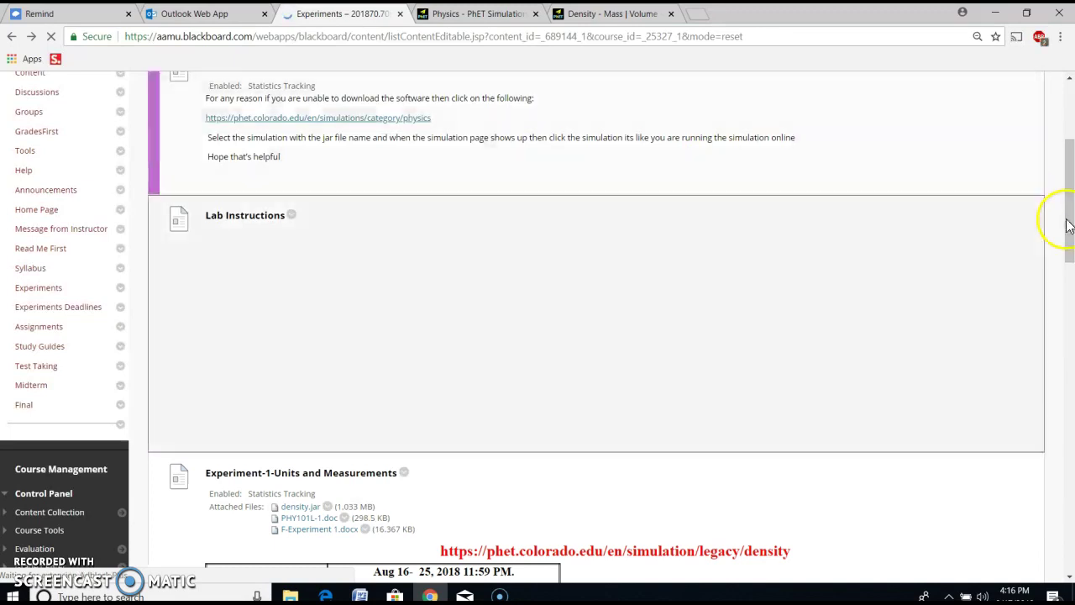
scroll(1058, 230, down, 5)
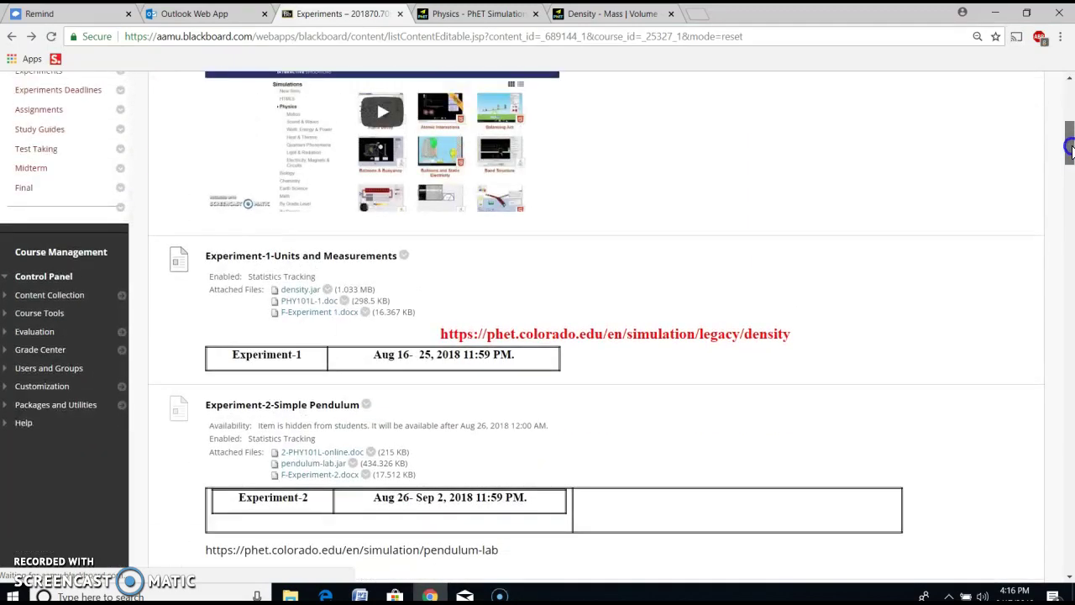
drag(1069, 149, 1068, 151)
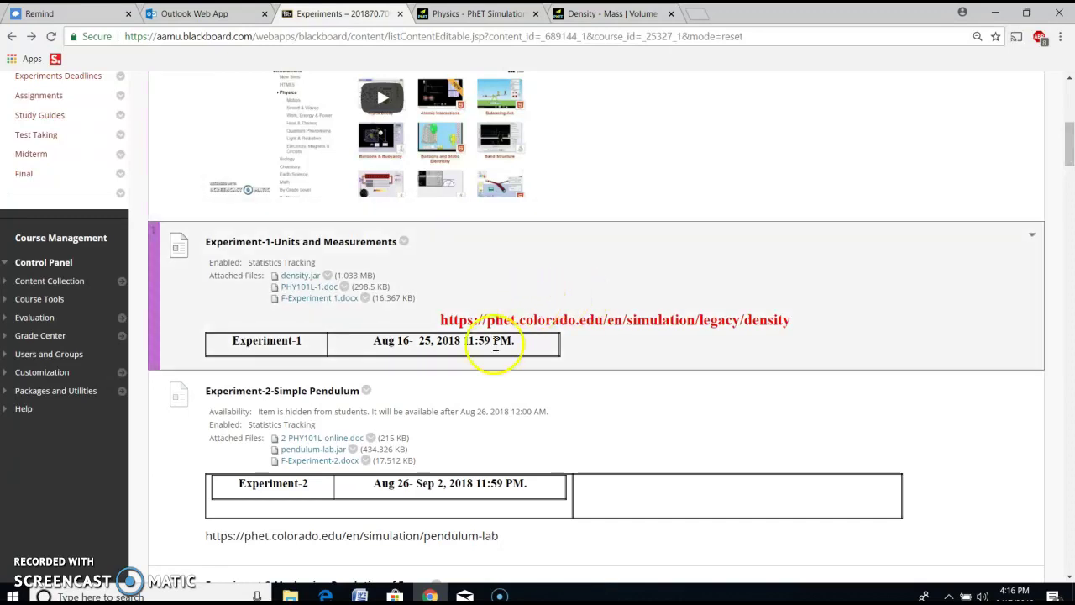
click(434, 321)
drag(435, 321, 798, 312)
click(802, 312)
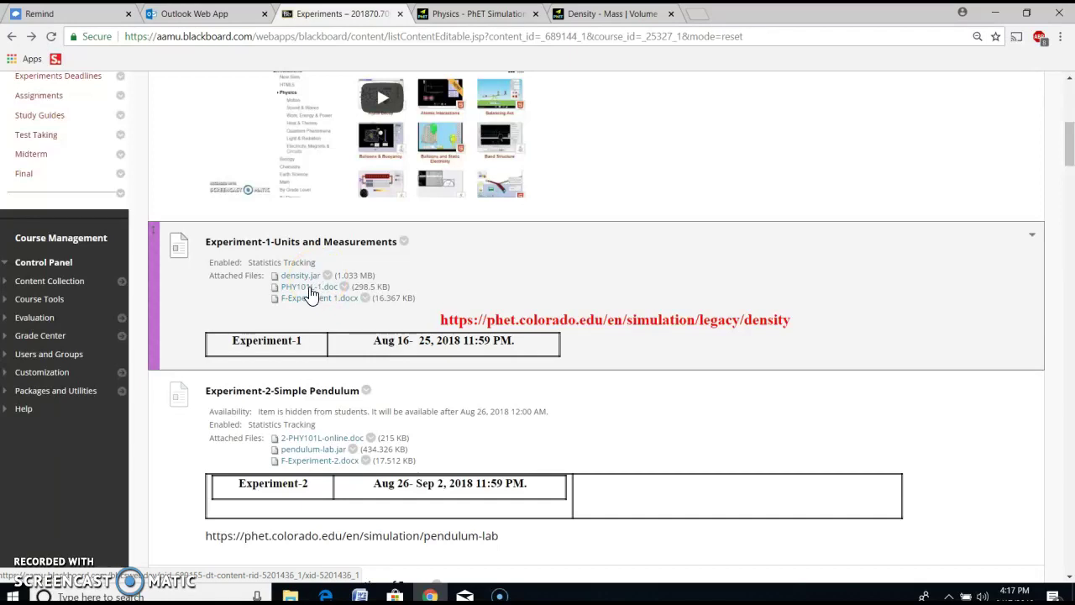
Open the PHY101L-1.doc handout in Word, close its duplicate, and maximize it.
click(310, 288)
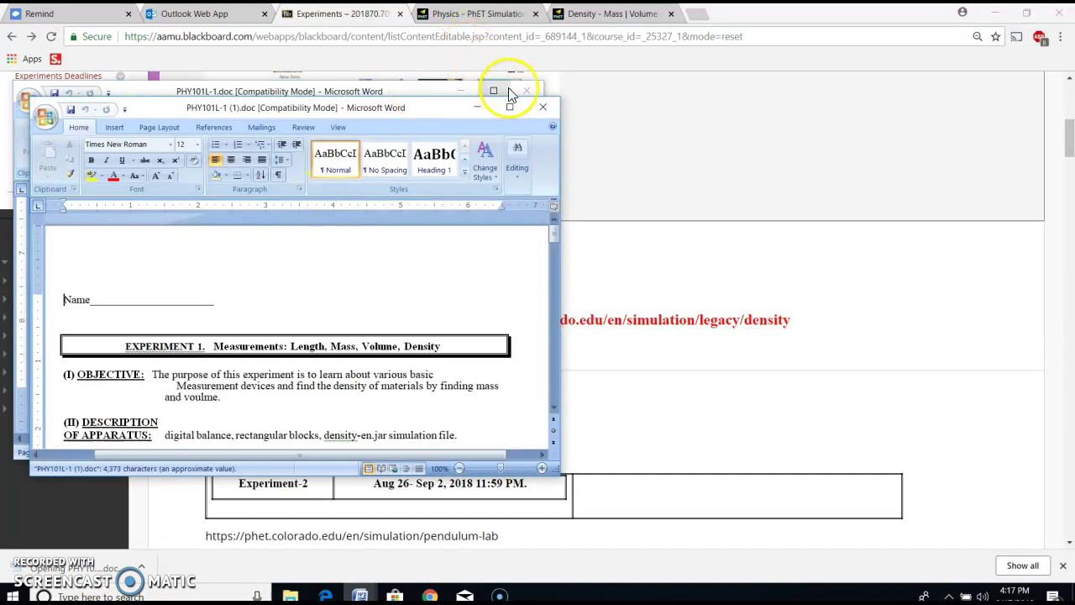
click(526, 90)
click(510, 108)
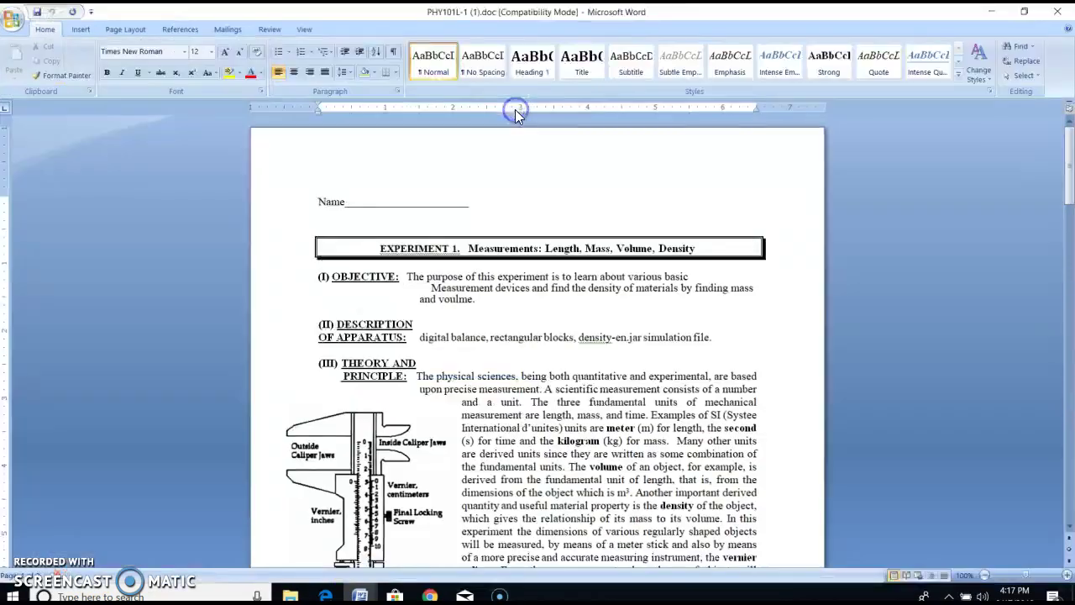
click(409, 282)
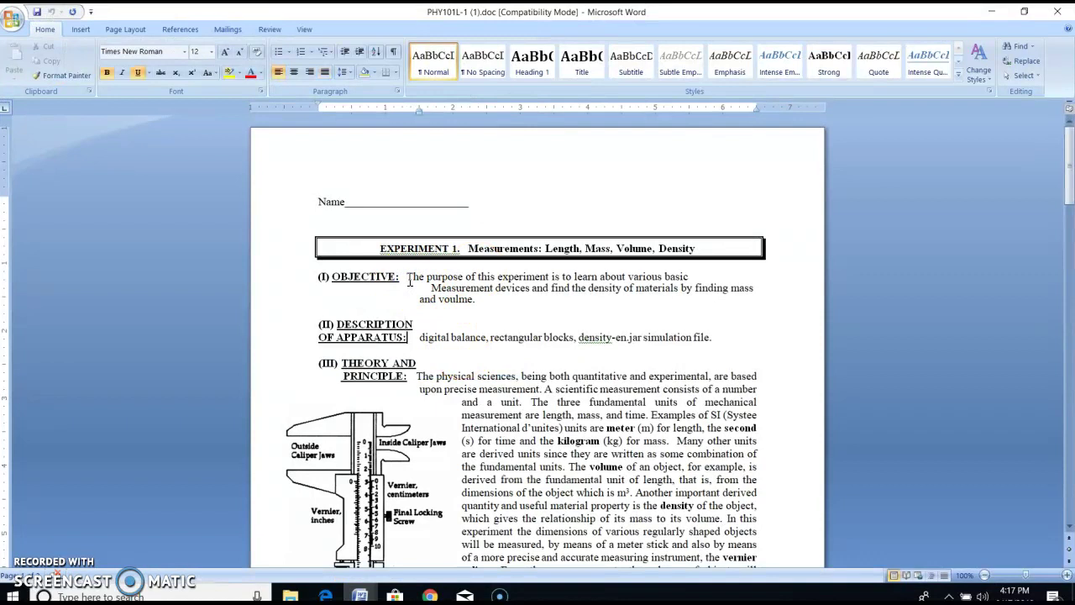
Scroll the handout down to the (IV) PROCEDURE section.
scroll(409, 281, down, 6)
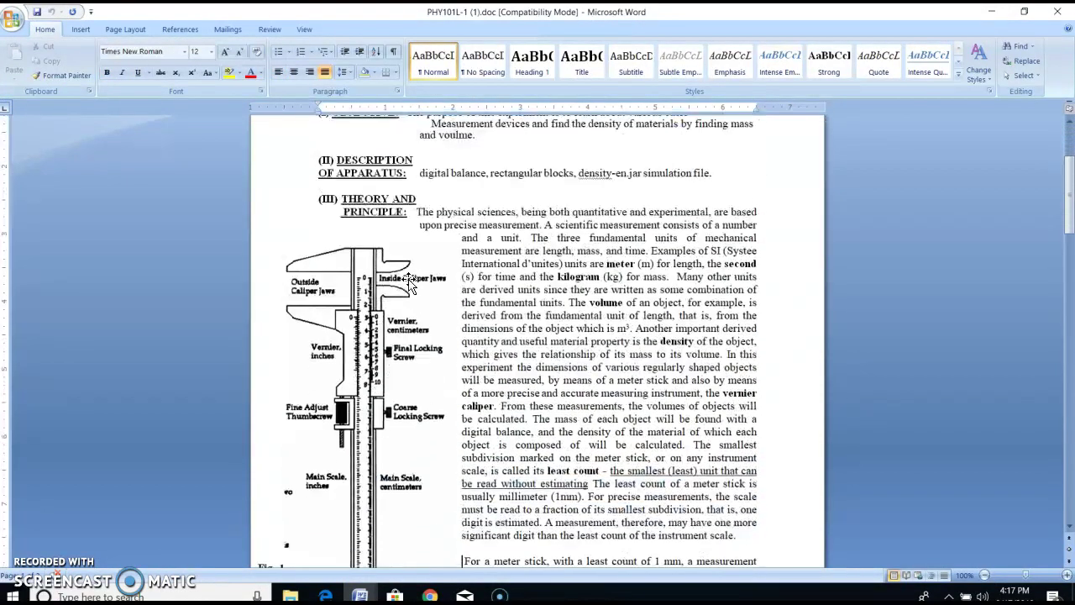
scroll(409, 281, up, 2)
scroll(409, 281, down, 5)
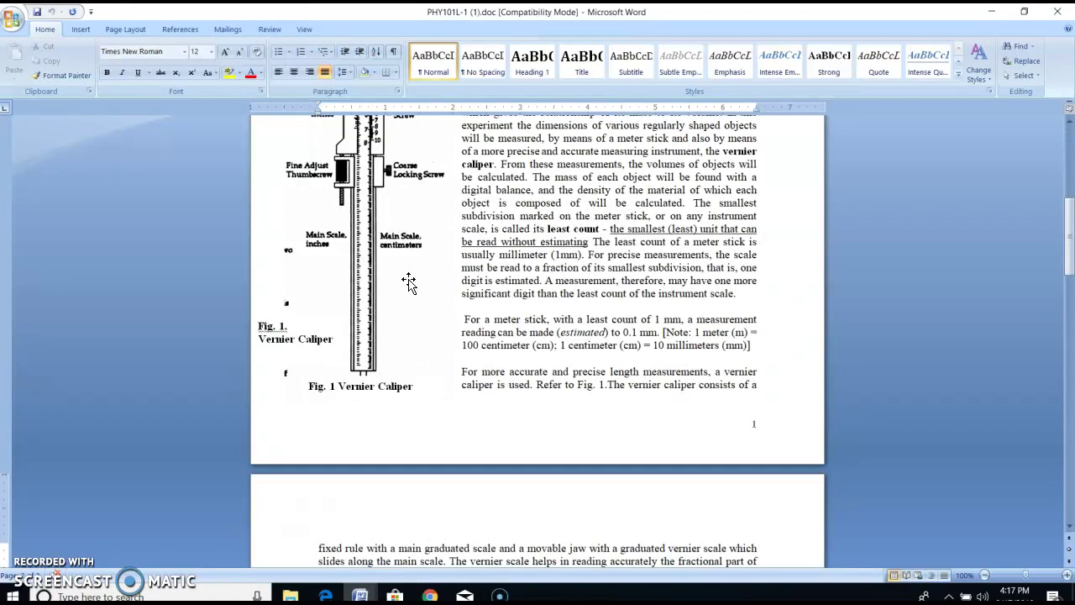
scroll(409, 281, down, 1)
scroll(409, 281, down, 2)
scroll(409, 281, down, 6)
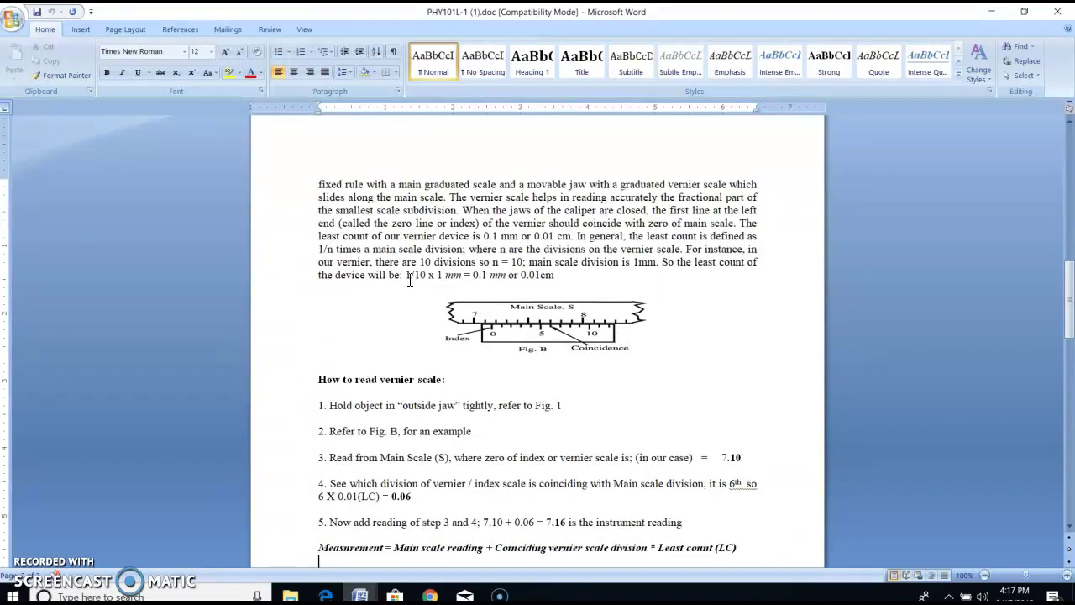
scroll(409, 282, down, 2)
scroll(409, 280, down, 1)
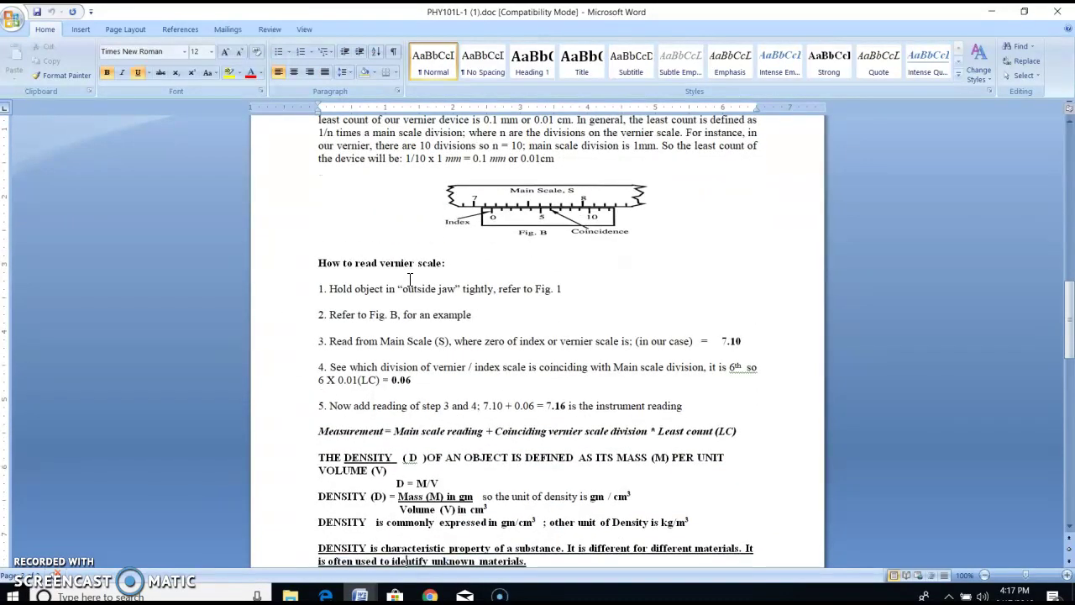
scroll(409, 279, down, 1)
scroll(409, 279, down, 4)
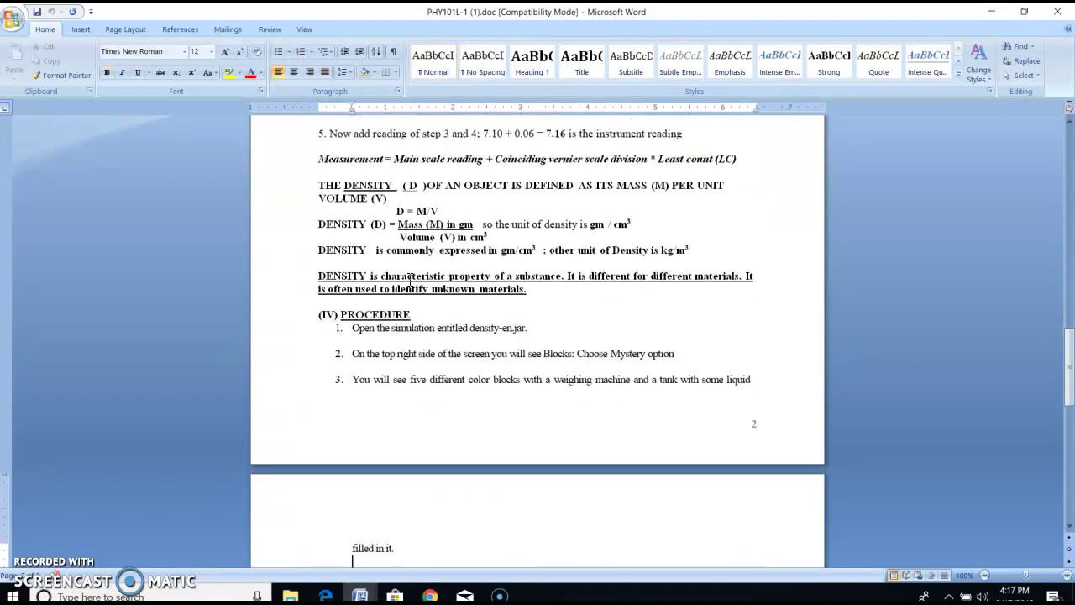
Highlight the (IV) PROCEDURE heading and the density-en.jar name in step 1.
click(321, 313)
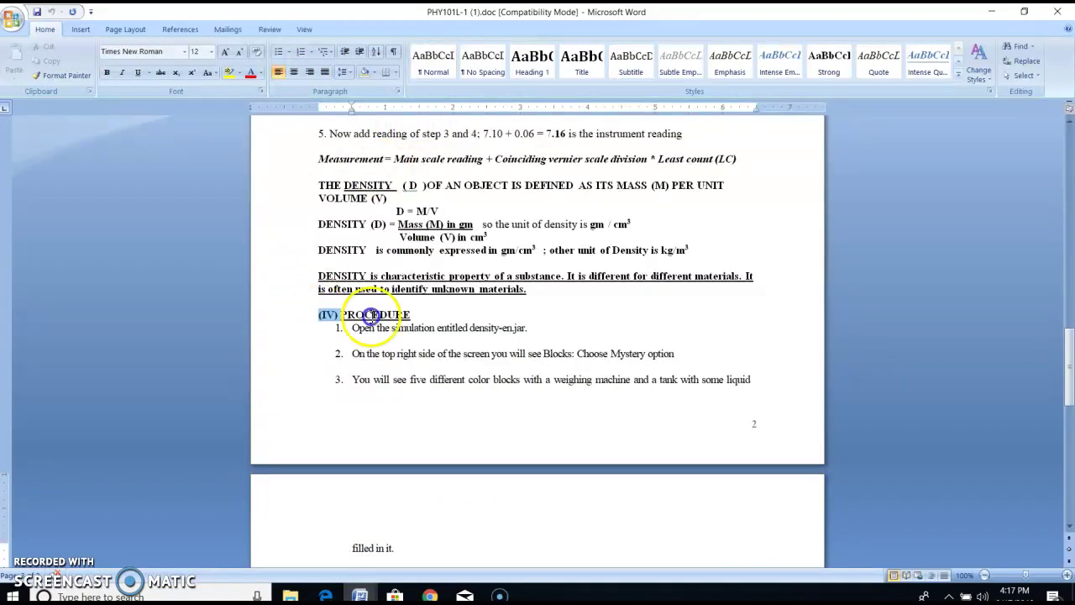
drag(321, 313, 392, 313)
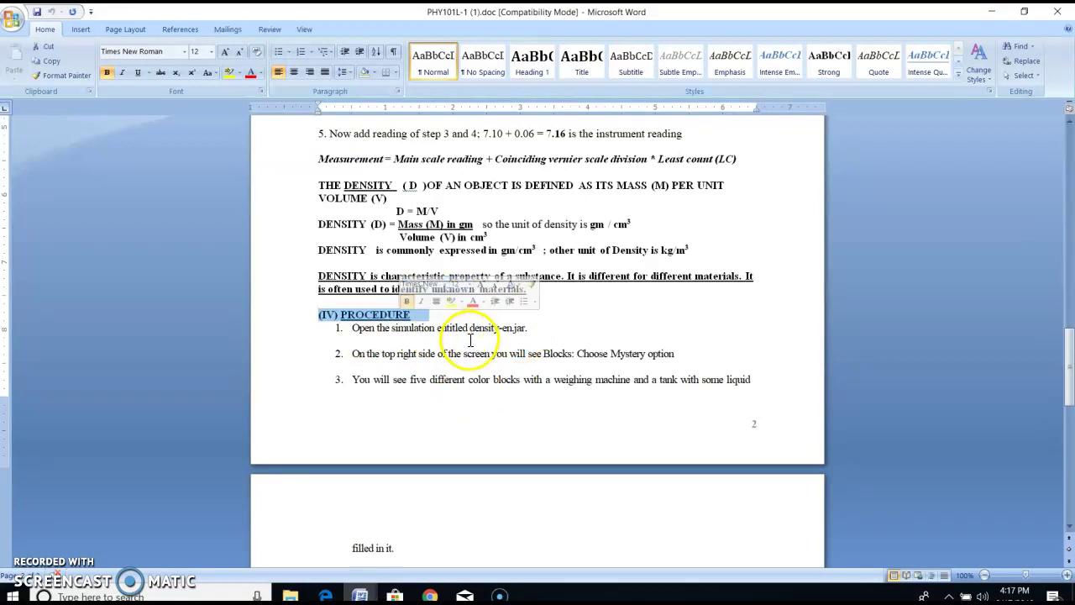
drag(391, 327, 492, 344)
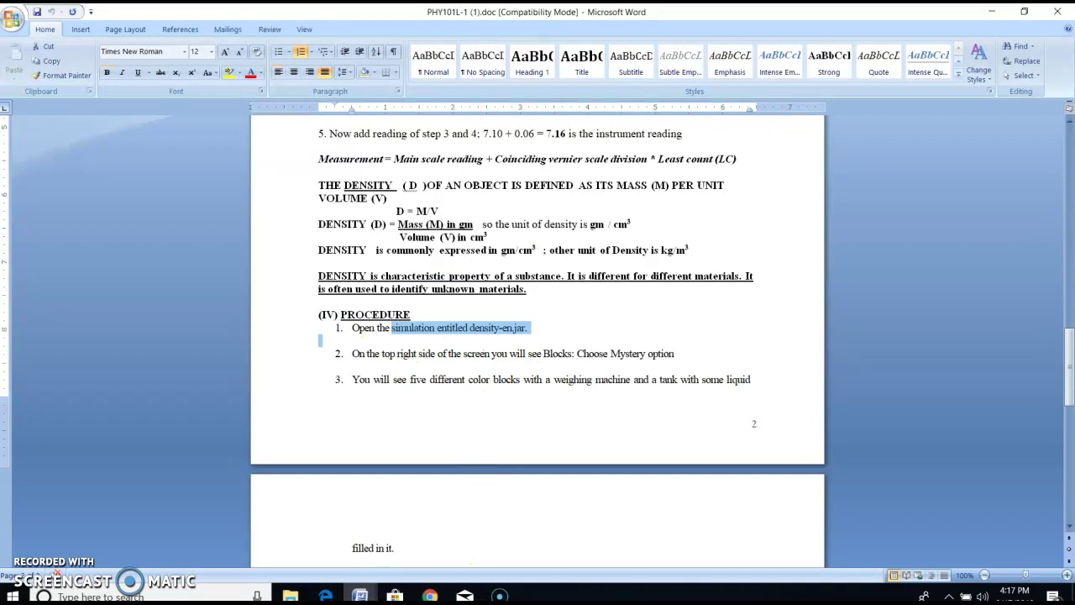
Search the PhET site for 'dens' and launch the Density simulation.
click(429, 596)
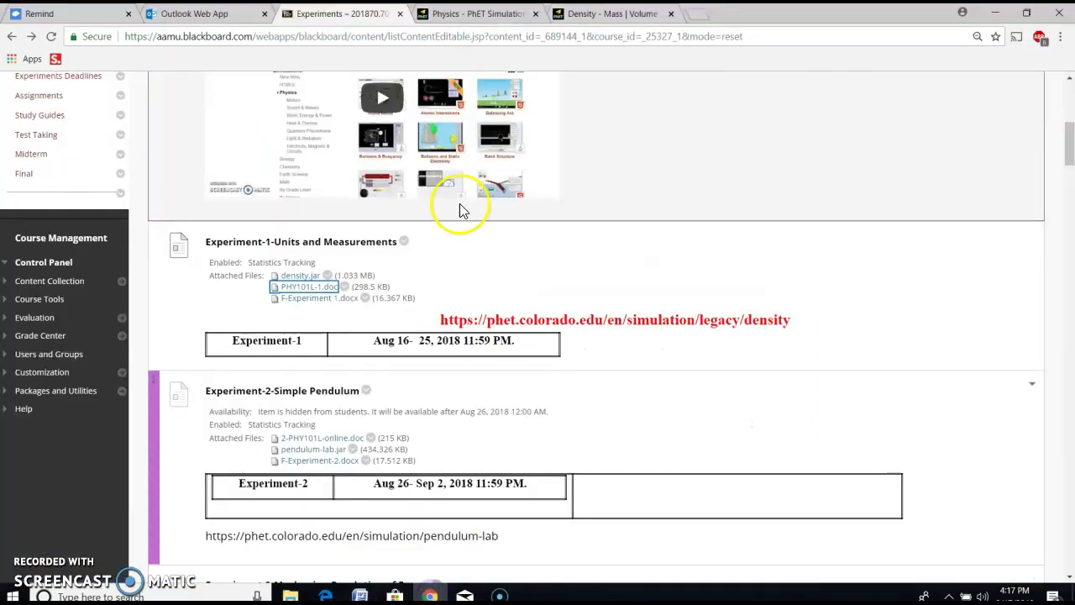
click(463, 15)
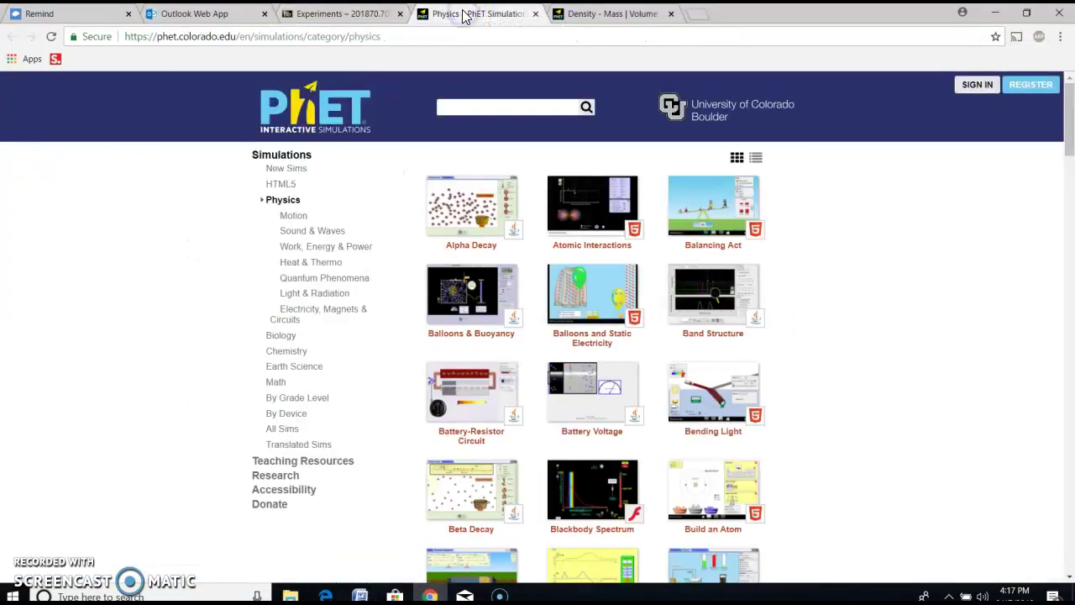
click(473, 101)
text(den)
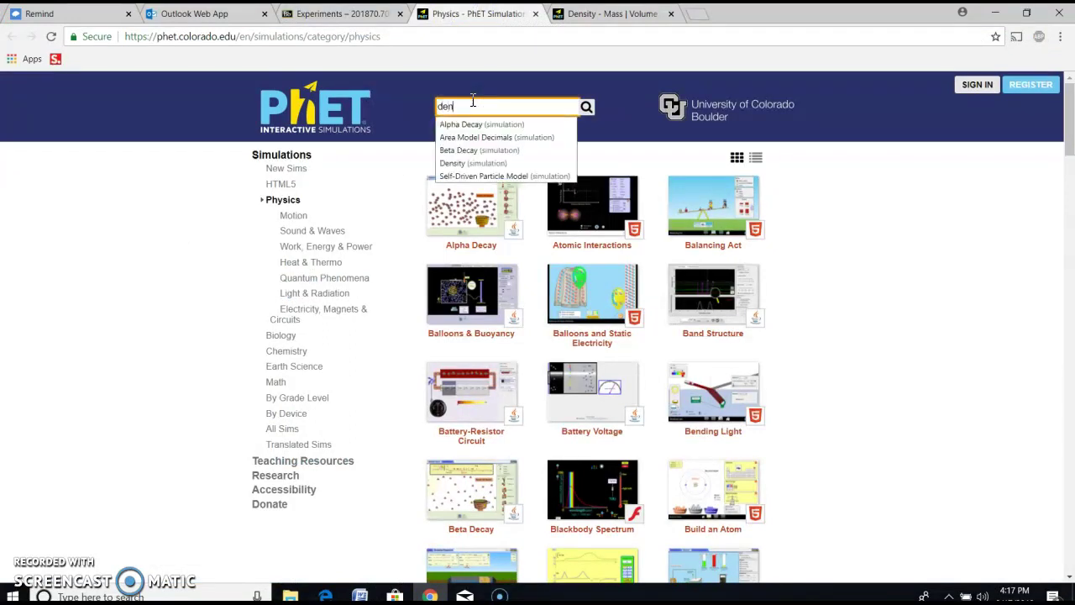
text(s)
click(466, 124)
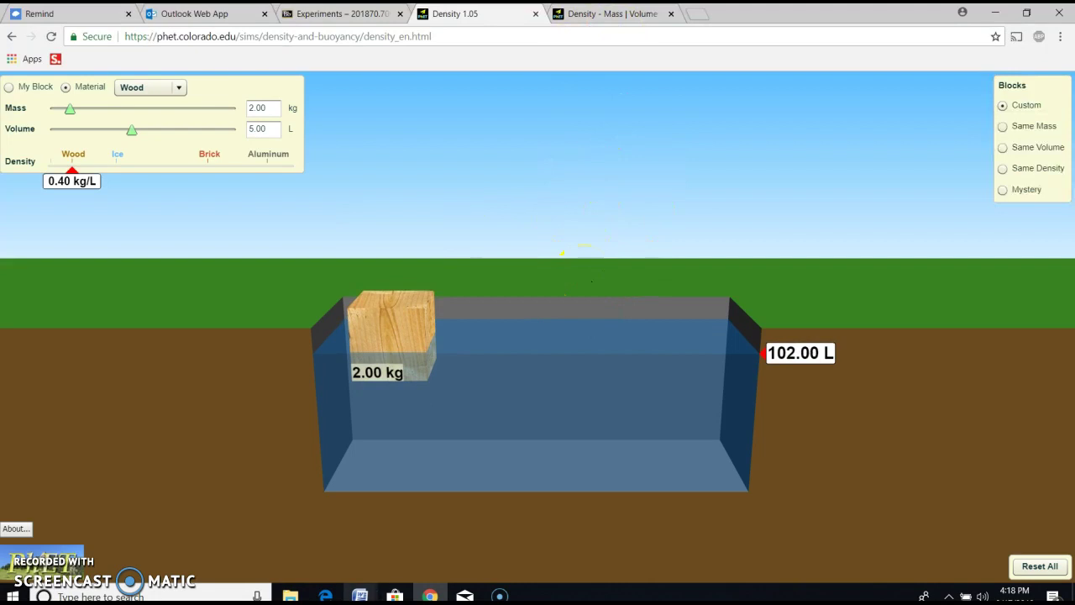
Resize the Word handout beside the simulation, showing Procedure steps 1–3, and dismiss the Avast popup.
click(1026, 14)
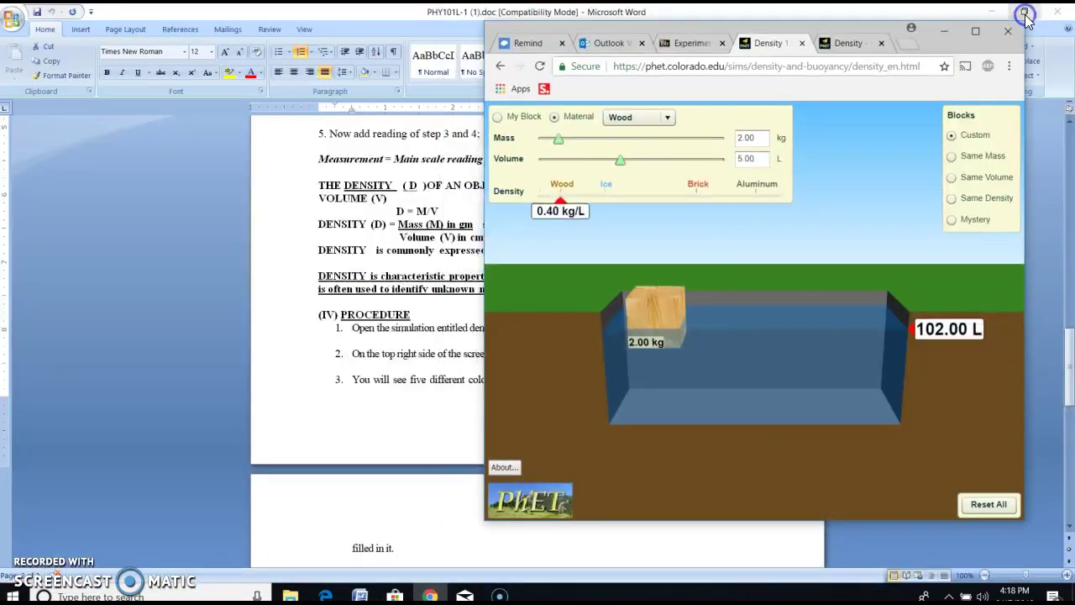
click(372, 413)
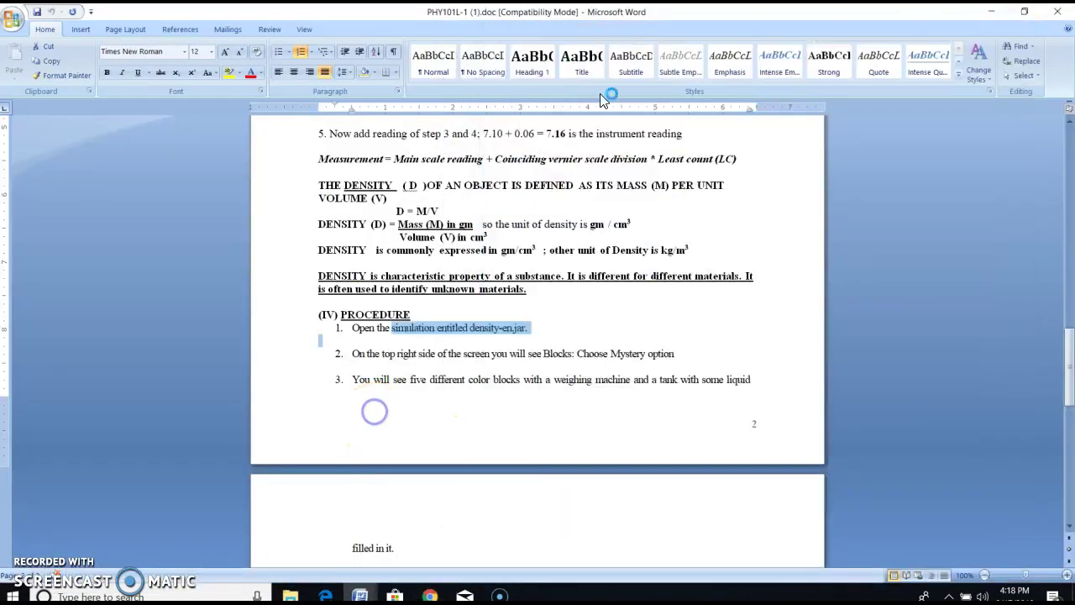
click(1024, 12)
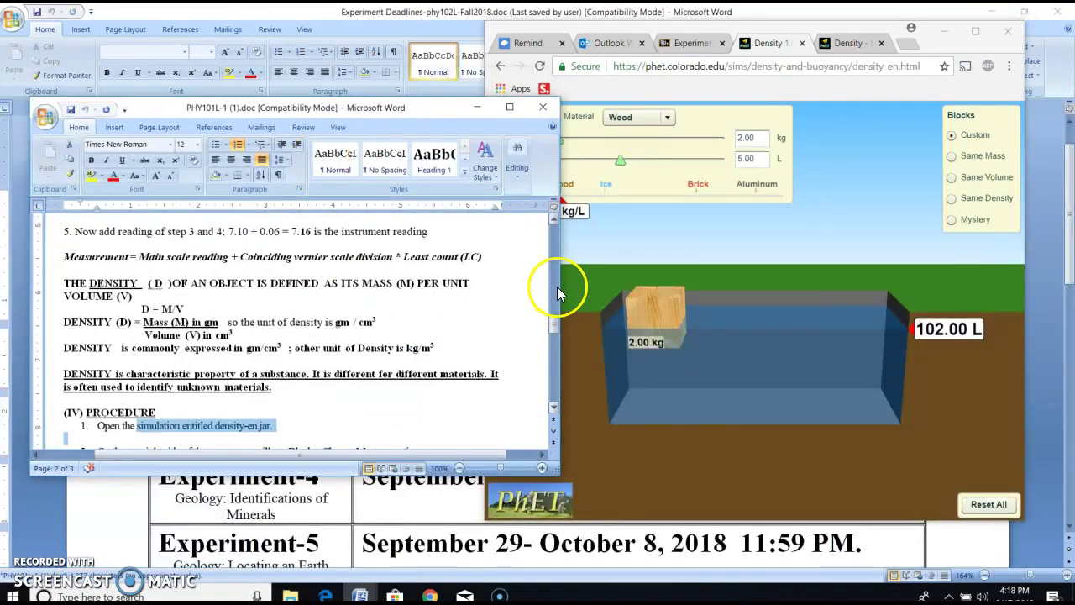
drag(559, 293, 516, 340)
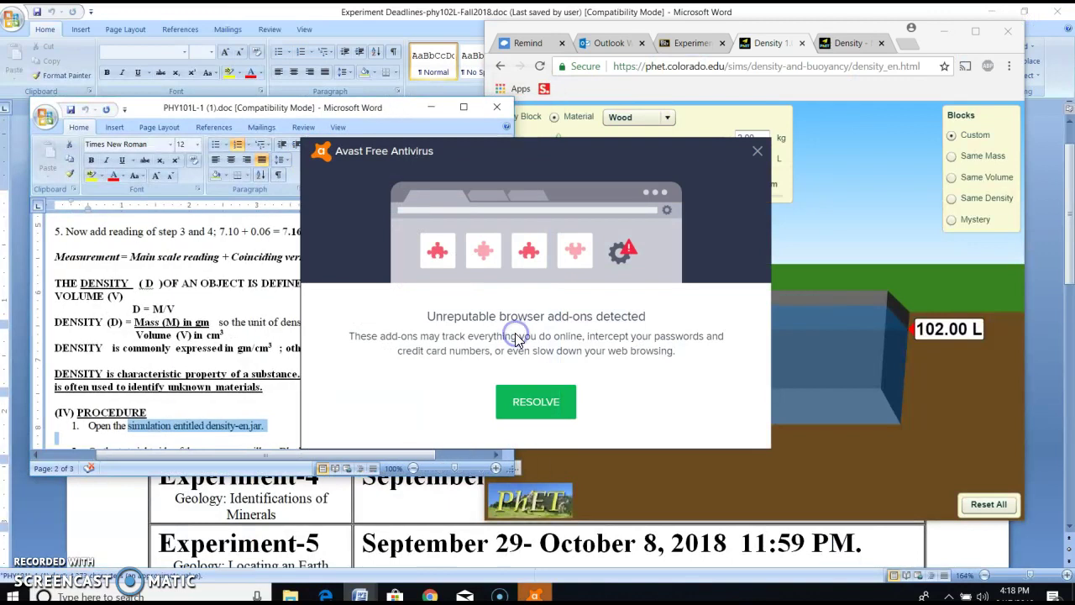
click(756, 151)
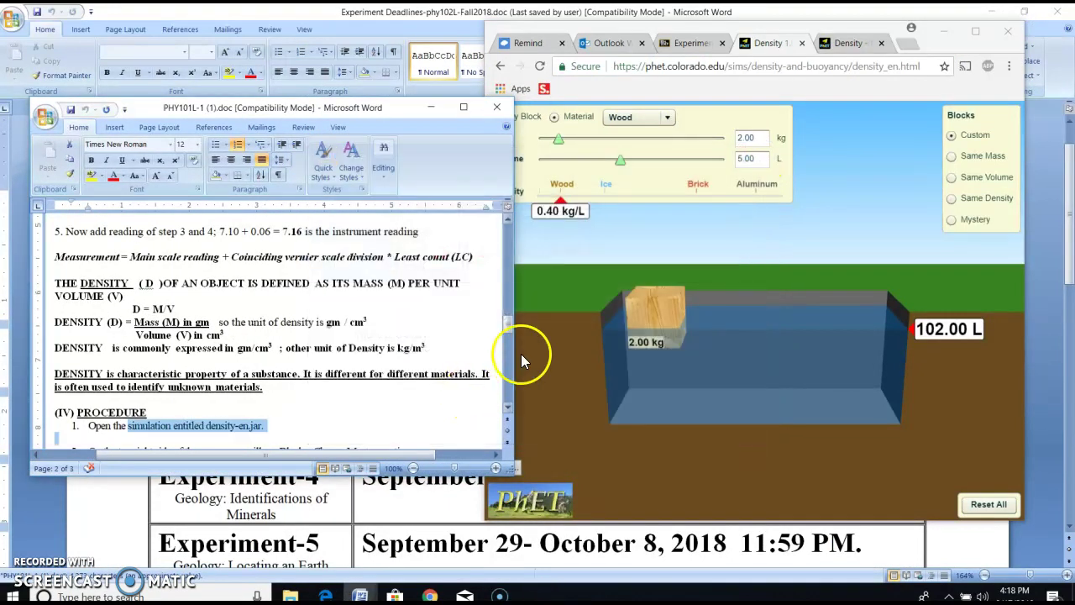
drag(513, 354, 462, 361)
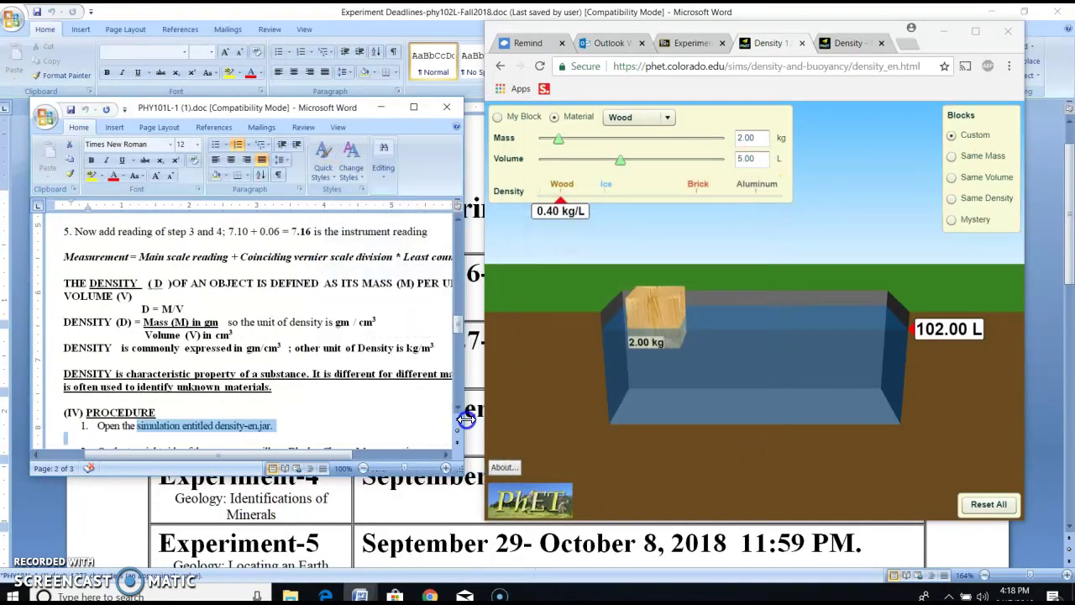
drag(420, 473, 422, 574)
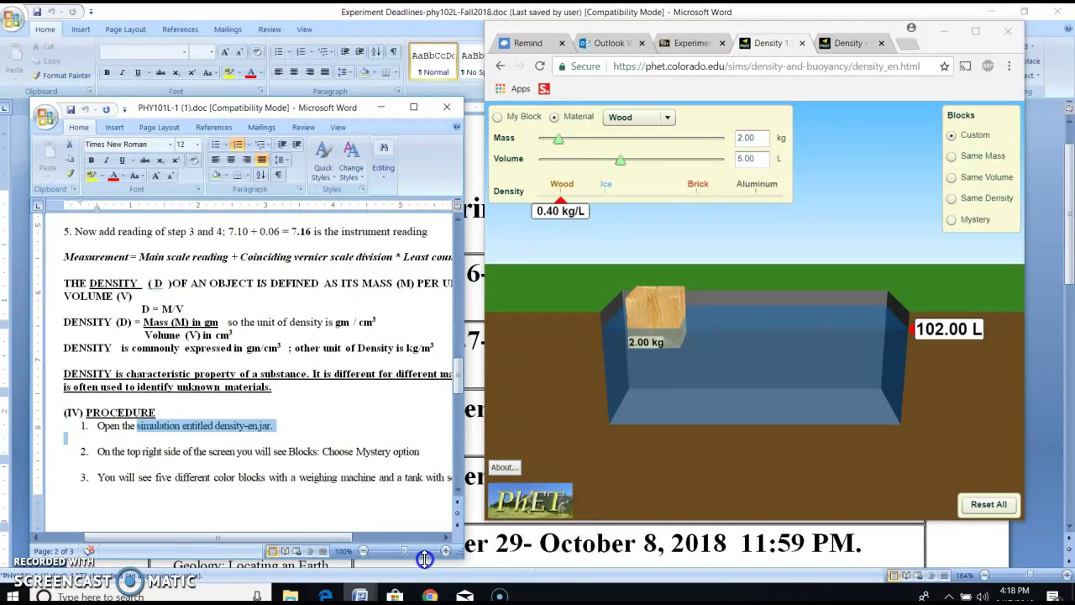
click(101, 454)
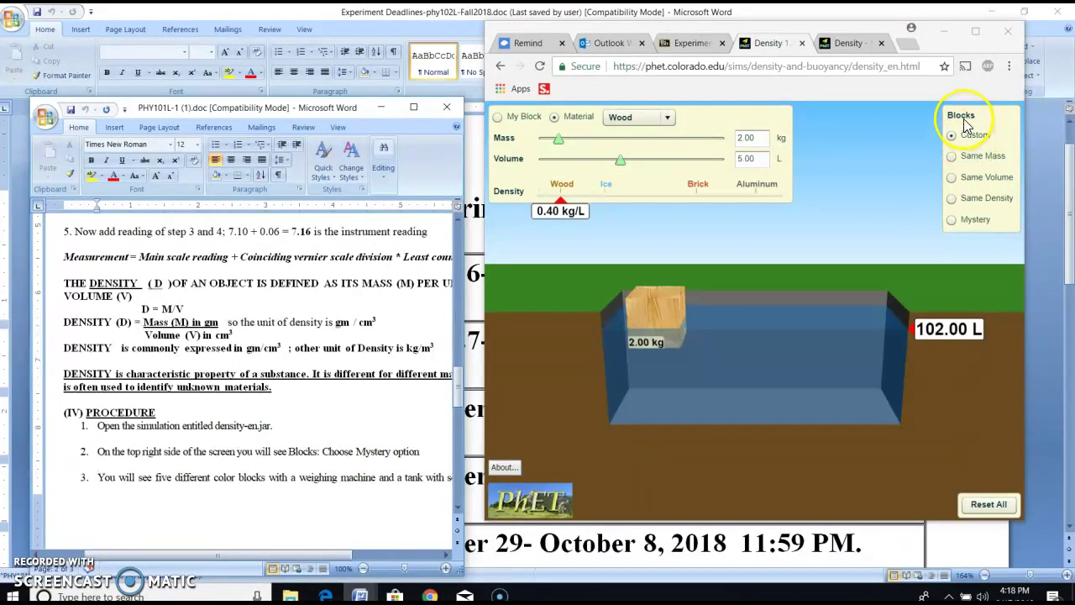
Switch the Blocks panel to Mystery, showing blocks A–E beside an empty scale.
click(953, 220)
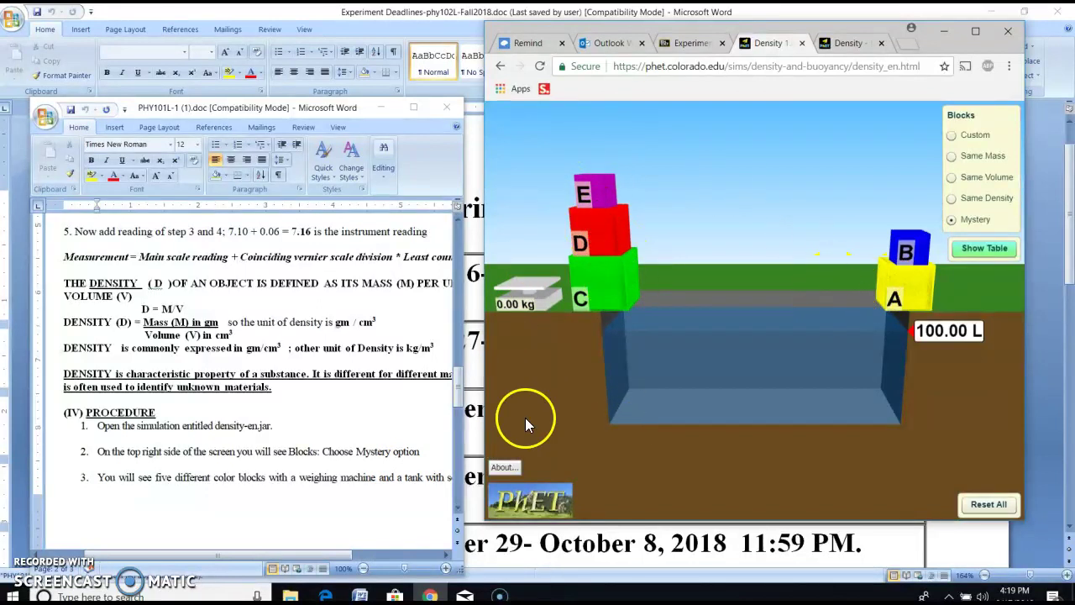
click(286, 473)
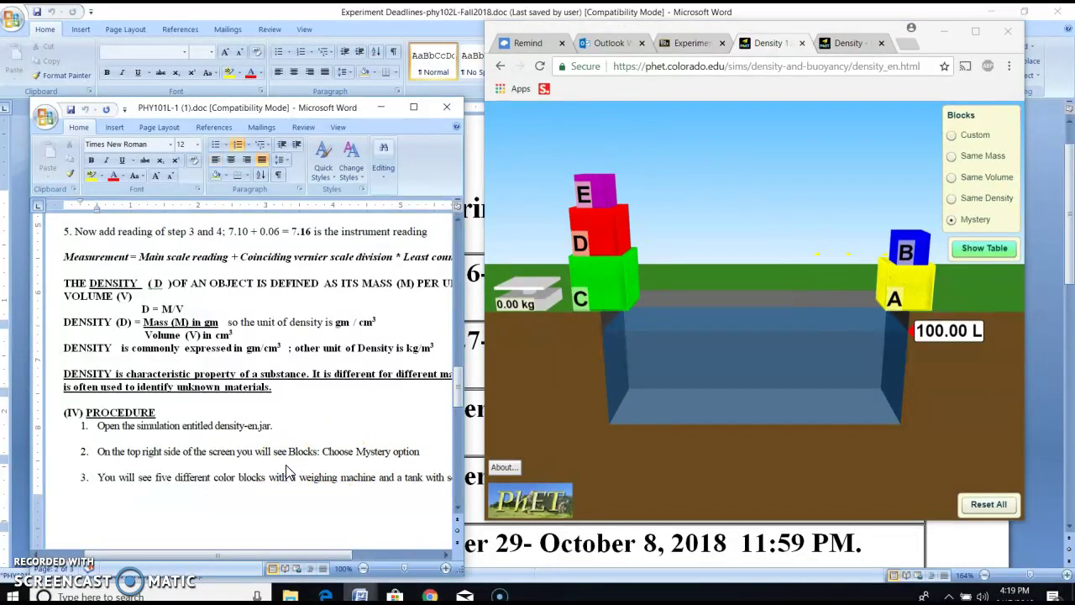
Move past Procedure steps 4–8 to the Red, Yellow and Blue Block data table.
key(Down)
key(Down)
key(Down)
key(Down)
key(Down)
key(Down)
key(Down)
key(Down)
key(Down)
key(Down)
key(Down)
key(Down)
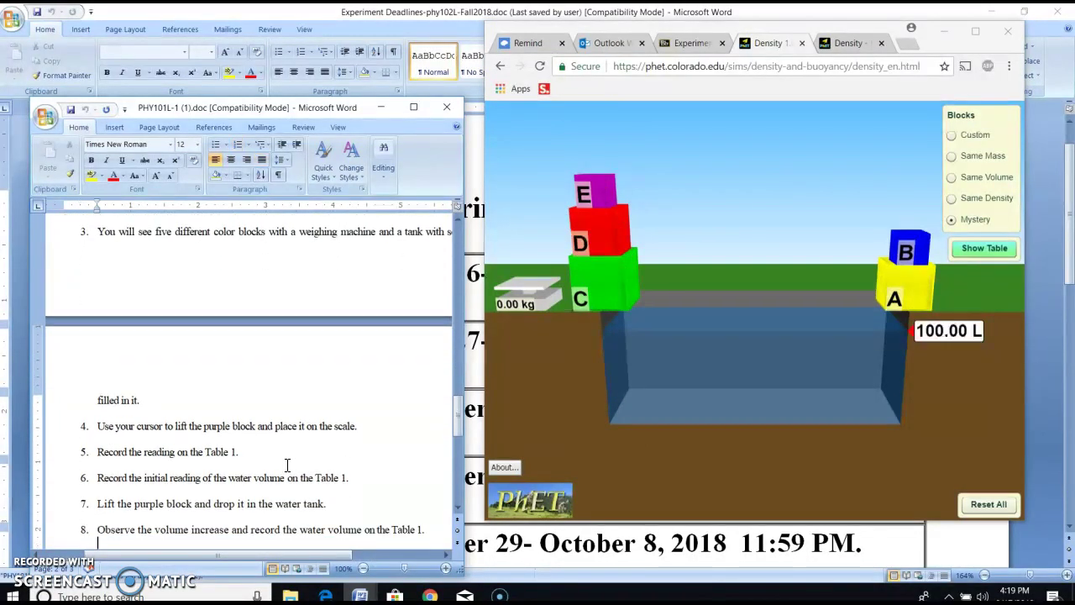
key(Down)
key(Down)
key(Down)
key(Down)
key(Down)
key(Down)
key(Down)
key(Down)
key(Down)
key(Down)
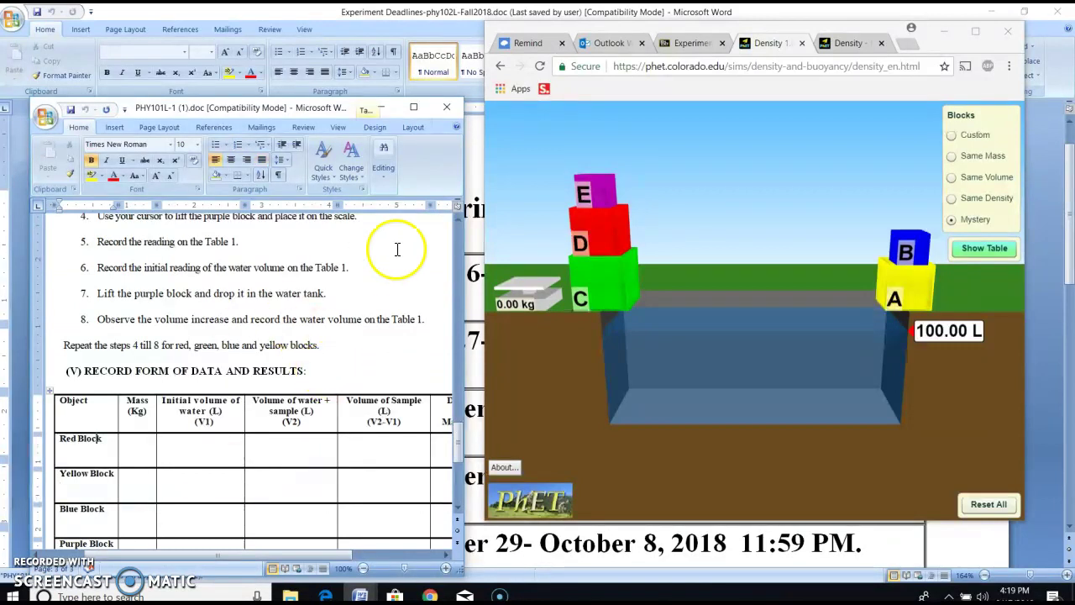
click(460, 221)
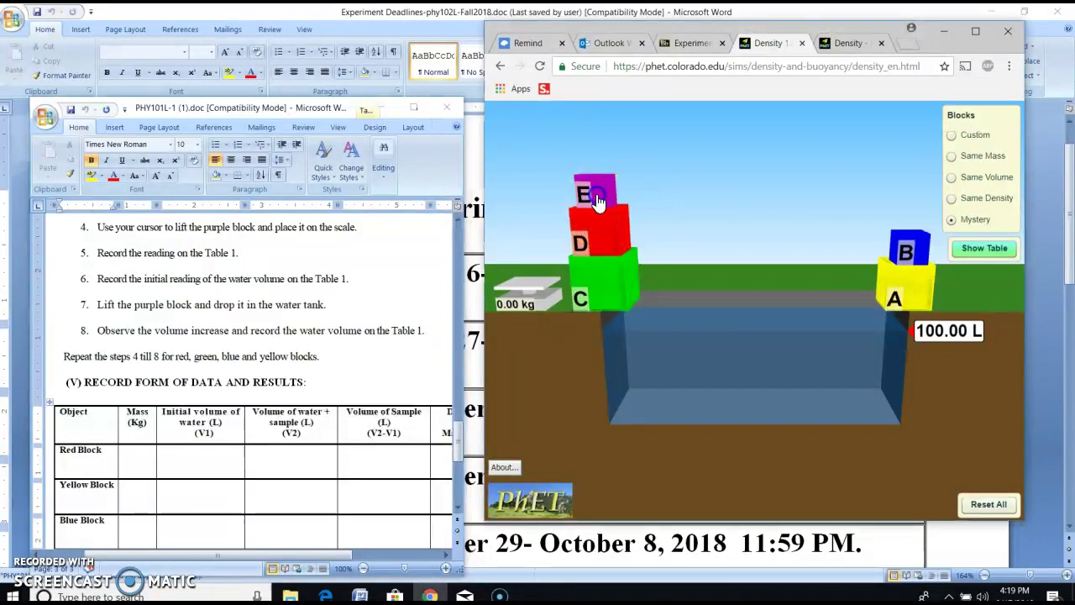
Move purple block E onto block B and weigh red block D on the scale.
mouse_move(608, 205)
mouse_down()
mouse_move(821, 179)
mouse_move(922, 225)
mouse_up()
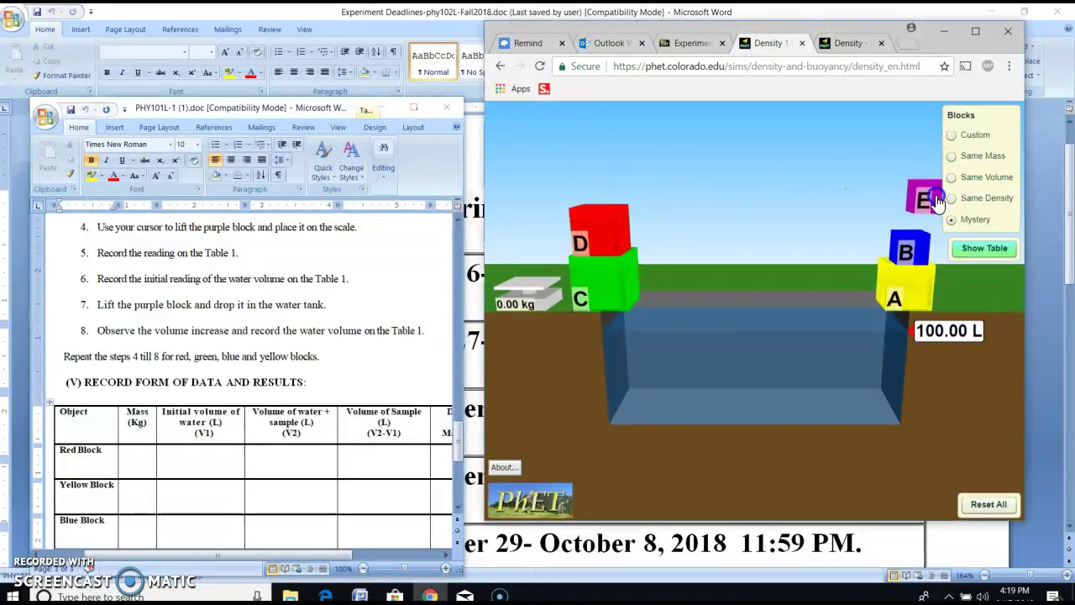
click(602, 220)
drag(602, 220, 529, 242)
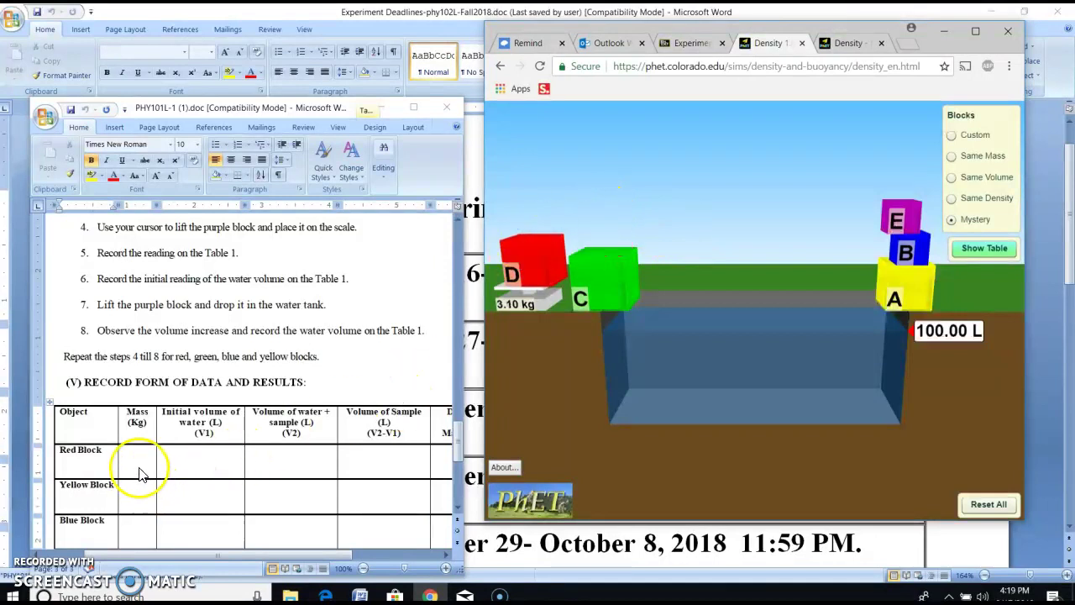
click(139, 466)
text(3.1)
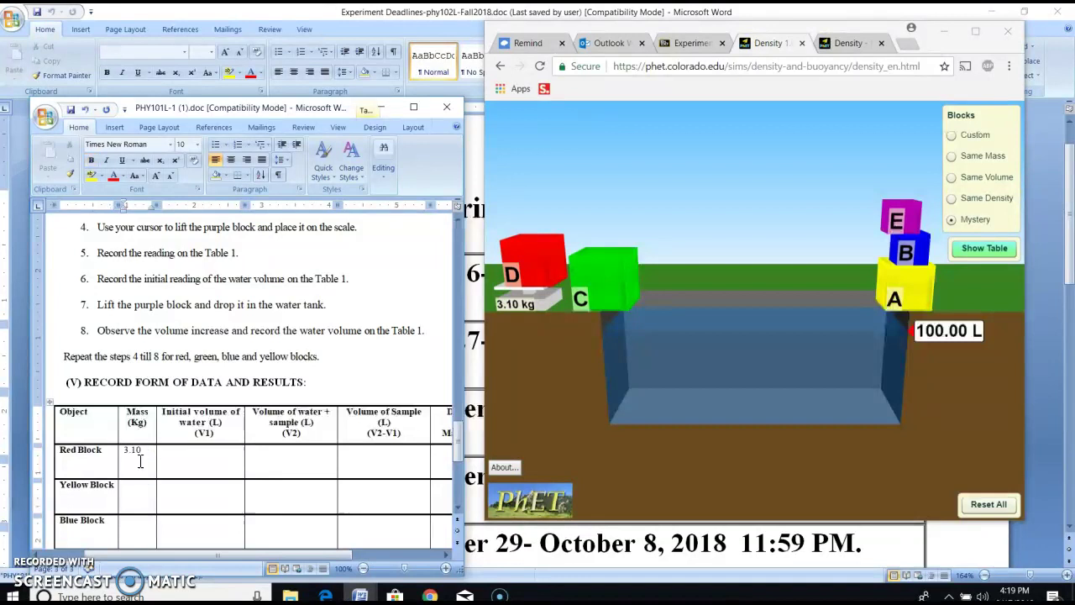
Sink red block D in the water tank, raising the level to 103.10 L.
click(222, 462)
text(100)
click(292, 469)
click(516, 270)
drag(516, 271, 670, 342)
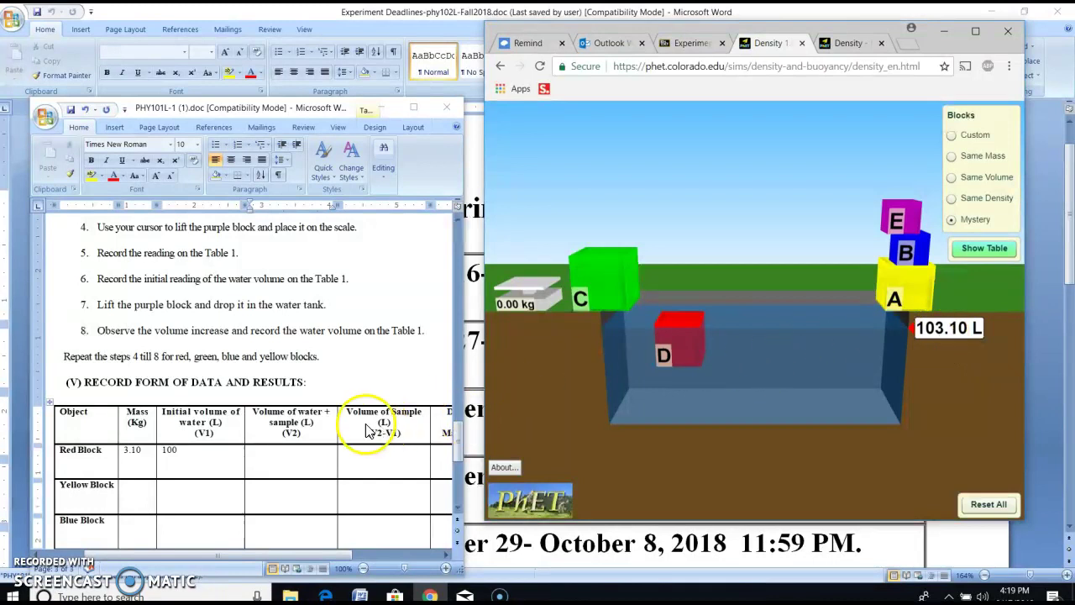
Record the red block's 103.10 L water-plus-sample and 3.10 L sample volume in the table.
click(269, 464)
text(1)
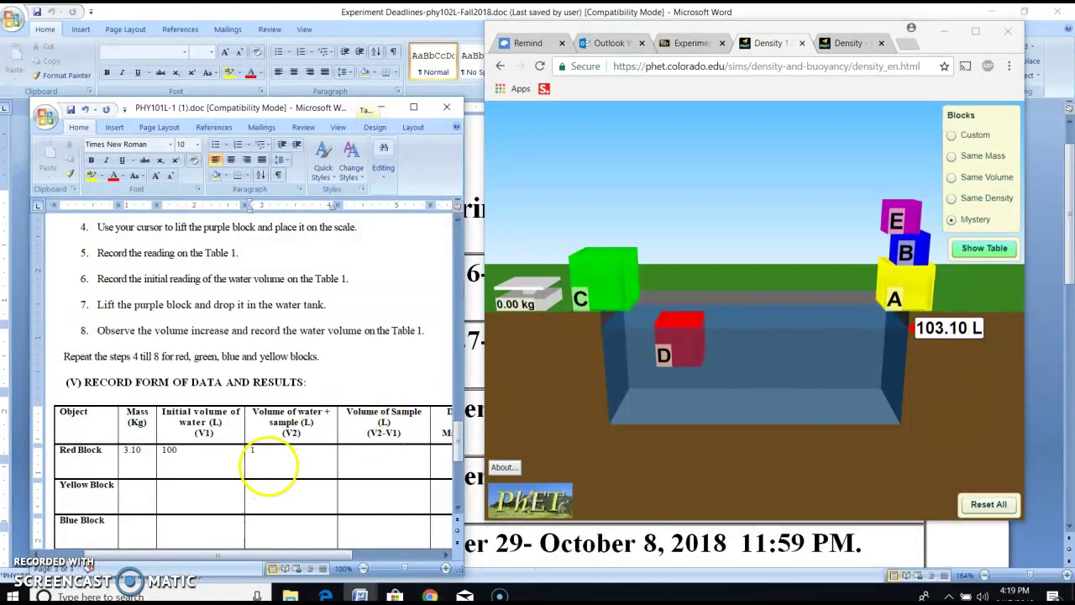
text(03.10)
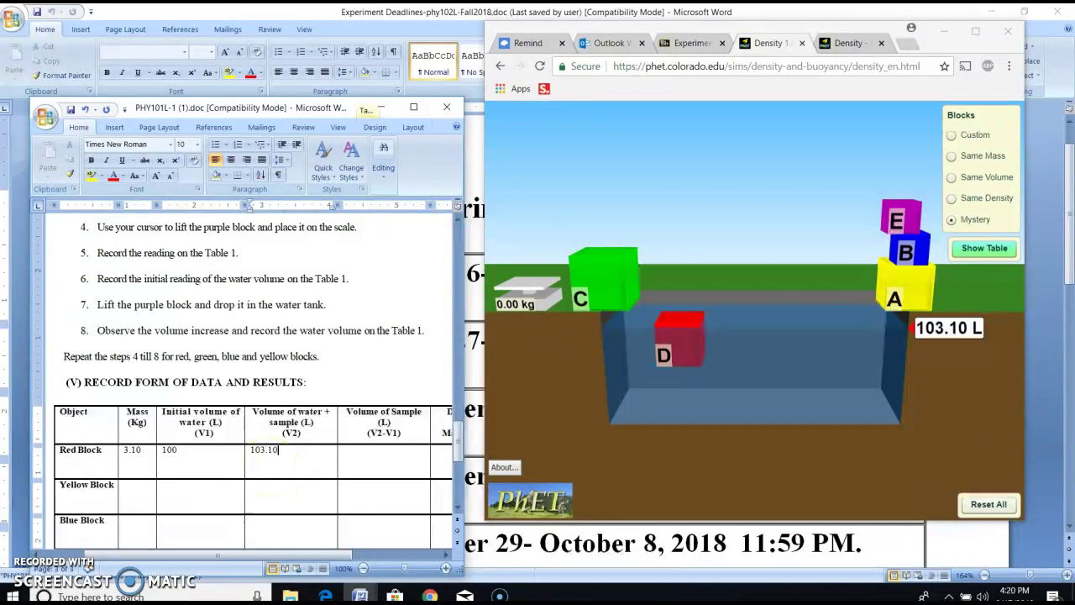
click(300, 456)
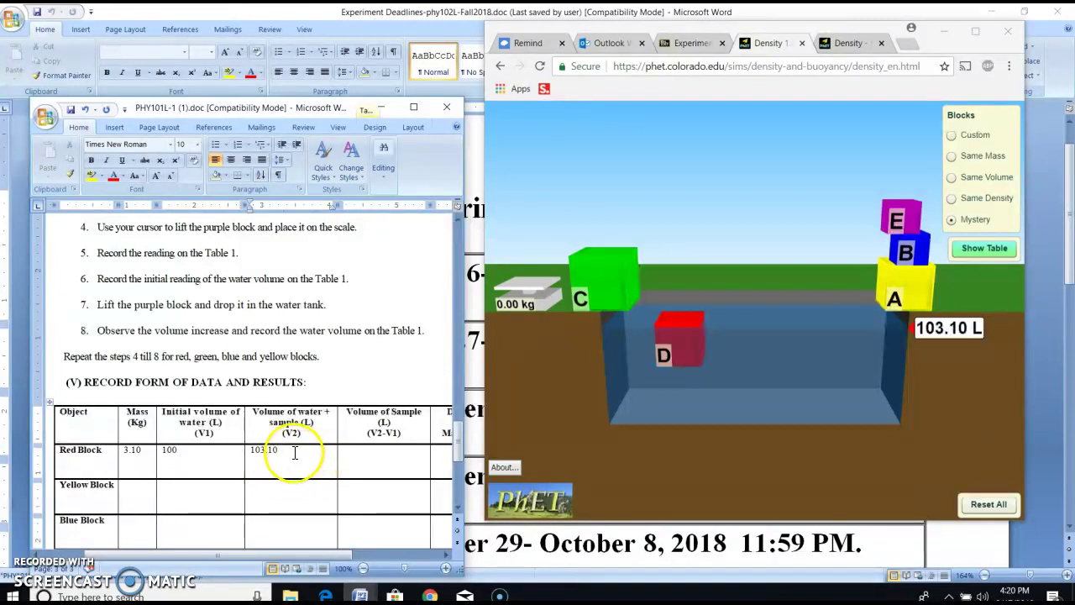
click(176, 454)
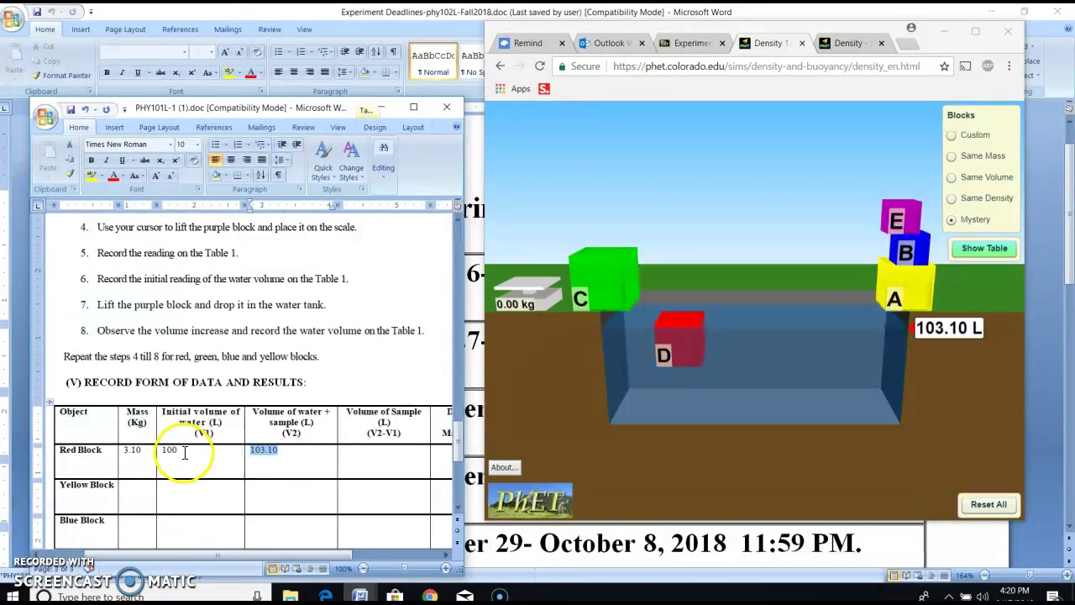
click(280, 453)
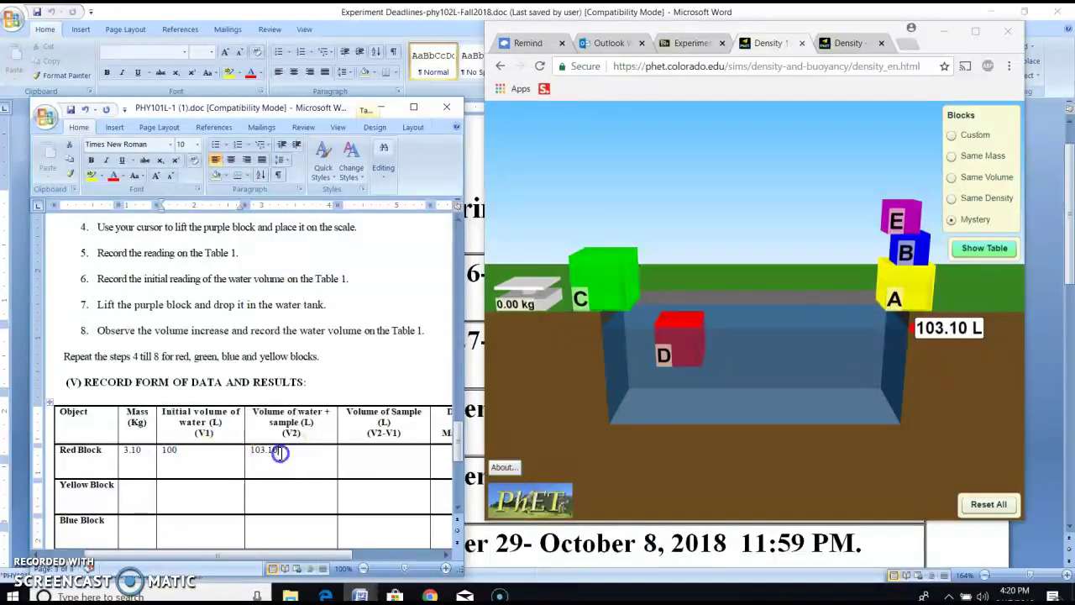
double_click(169, 451)
click(374, 464)
text(3.1)
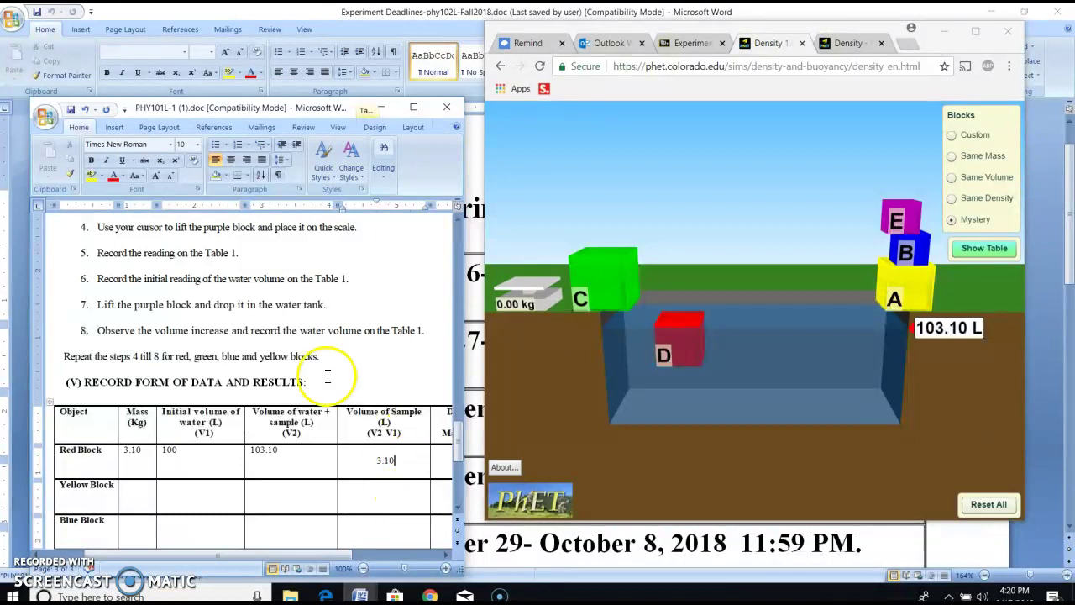
click(457, 221)
click(458, 221)
drag(457, 222, 458, 222)
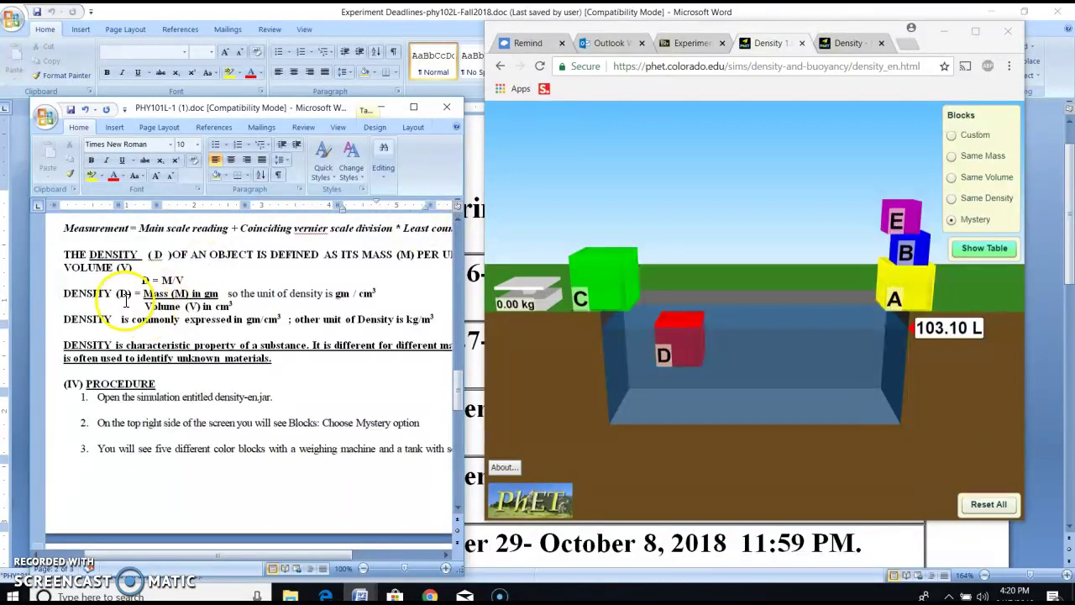
drag(141, 279, 180, 283)
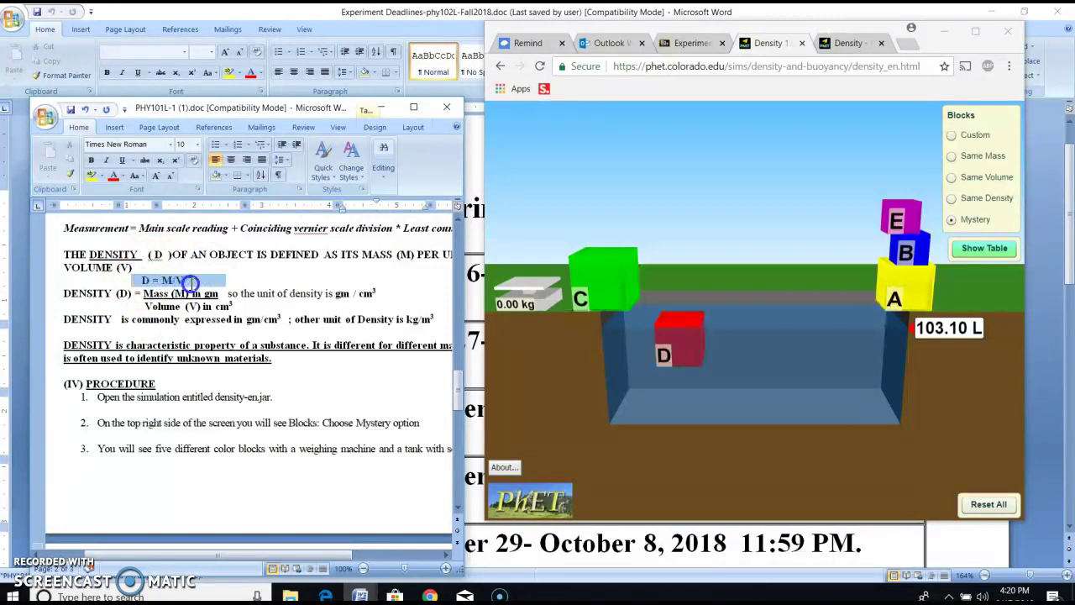
click(459, 509)
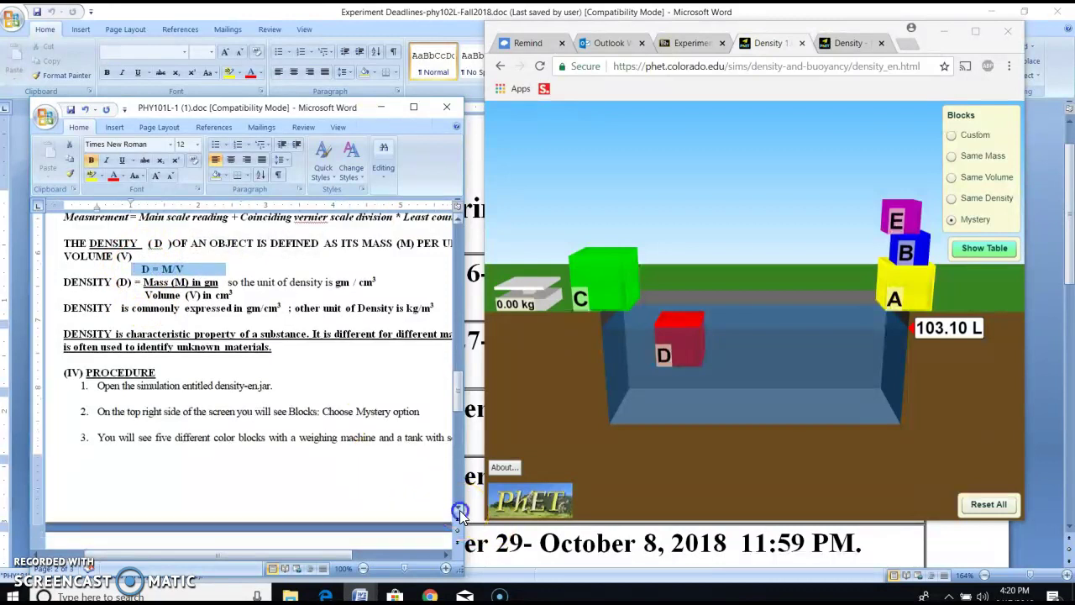
drag(459, 510, 459, 510)
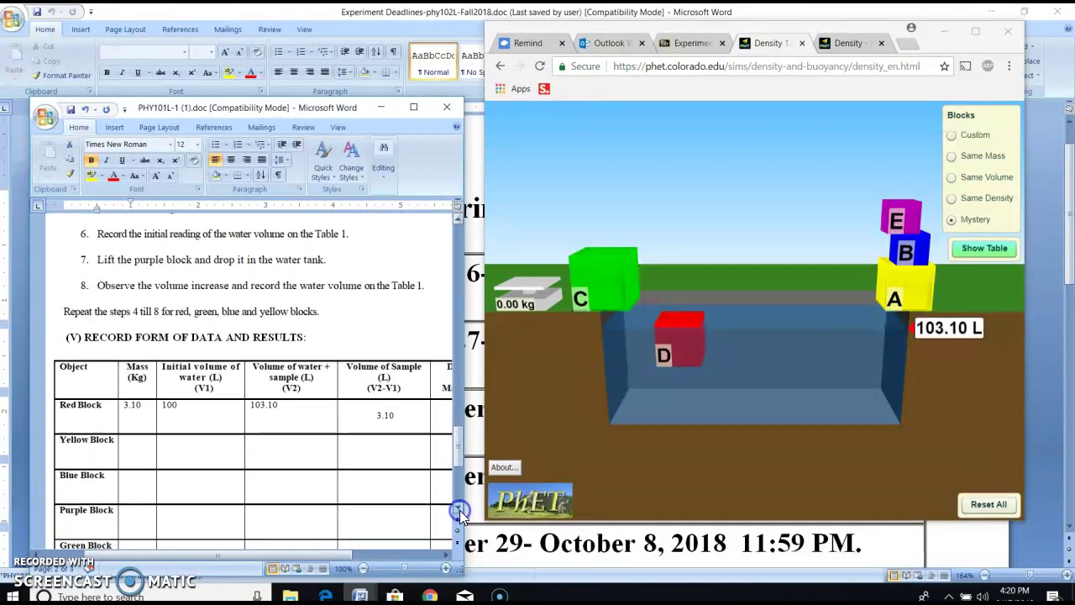
double_click(134, 406)
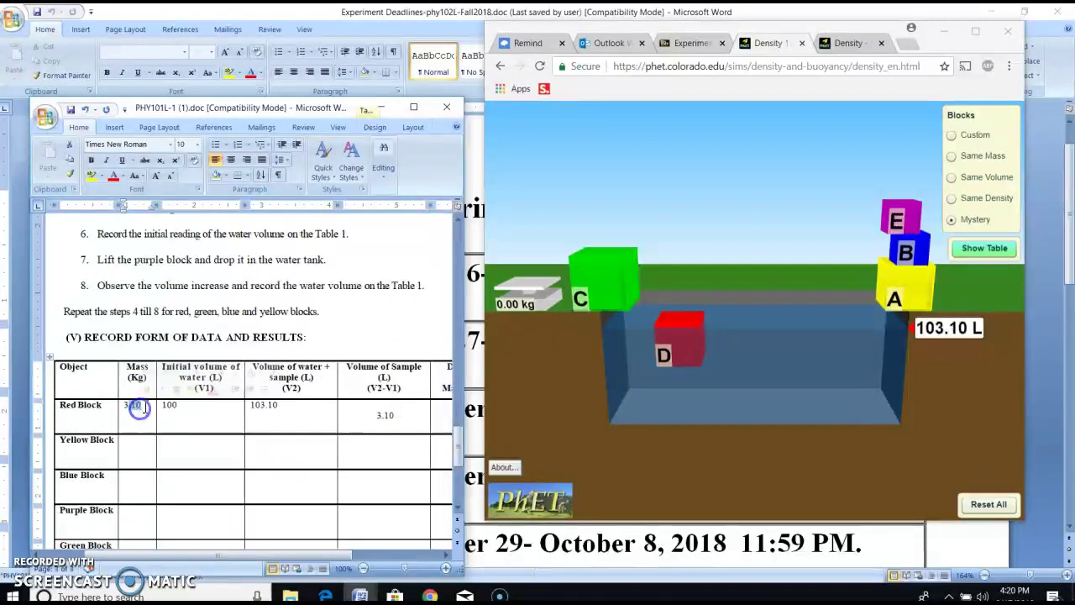
double_click(383, 415)
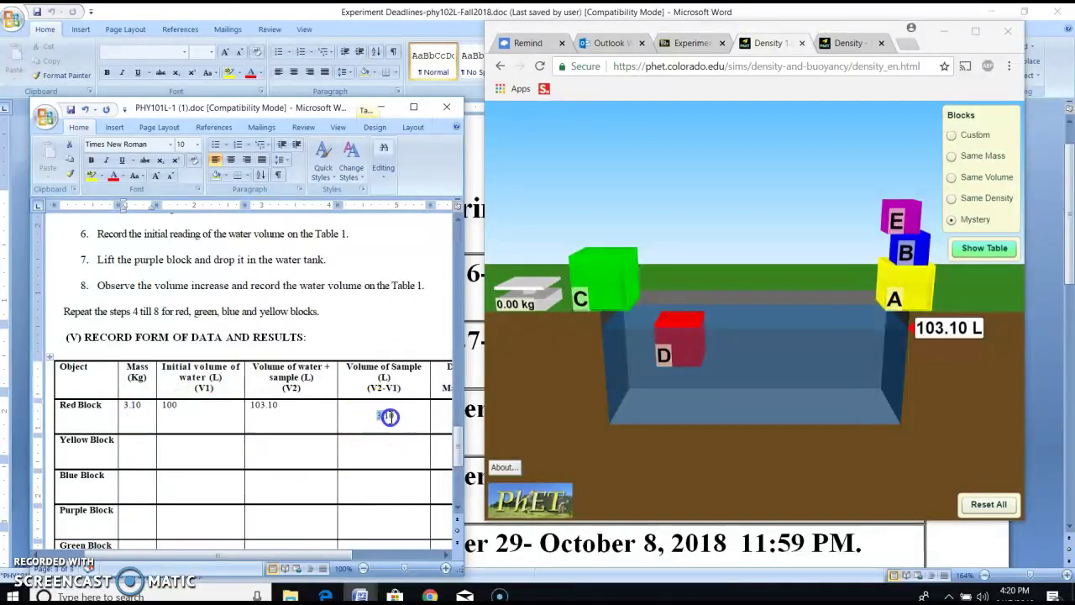
click(445, 421)
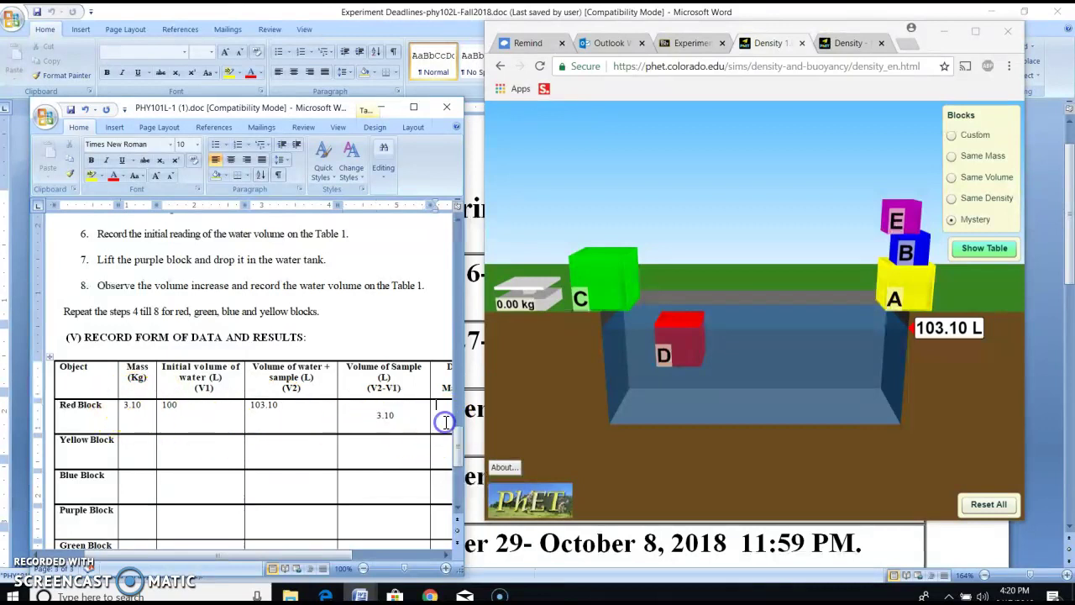
Enter Red Block density 1 and save the handout as Word 97-2003 on the Desktop.
click(414, 107)
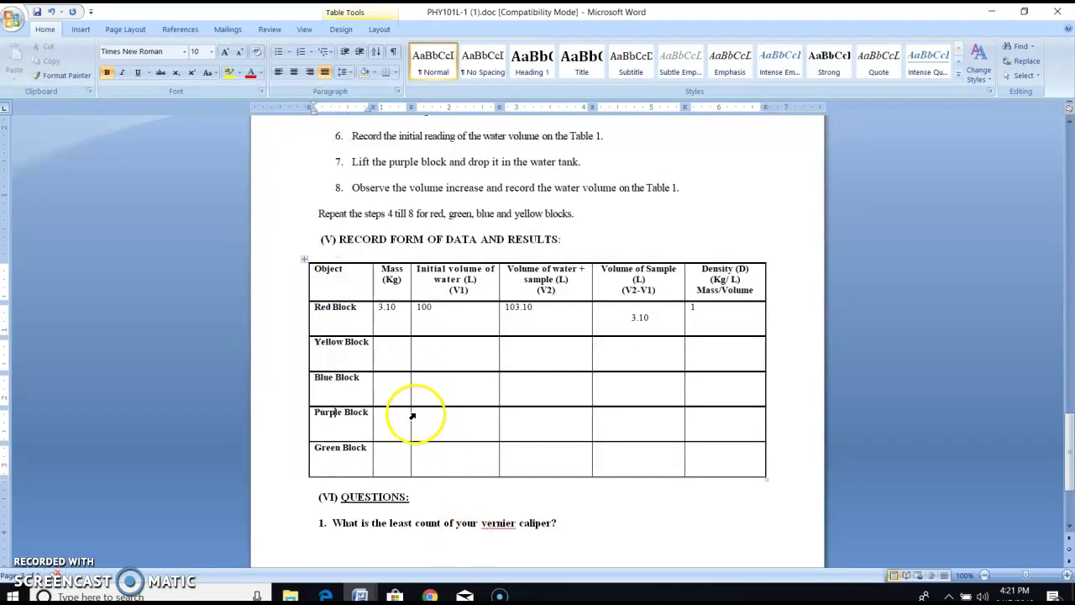
click(462, 537)
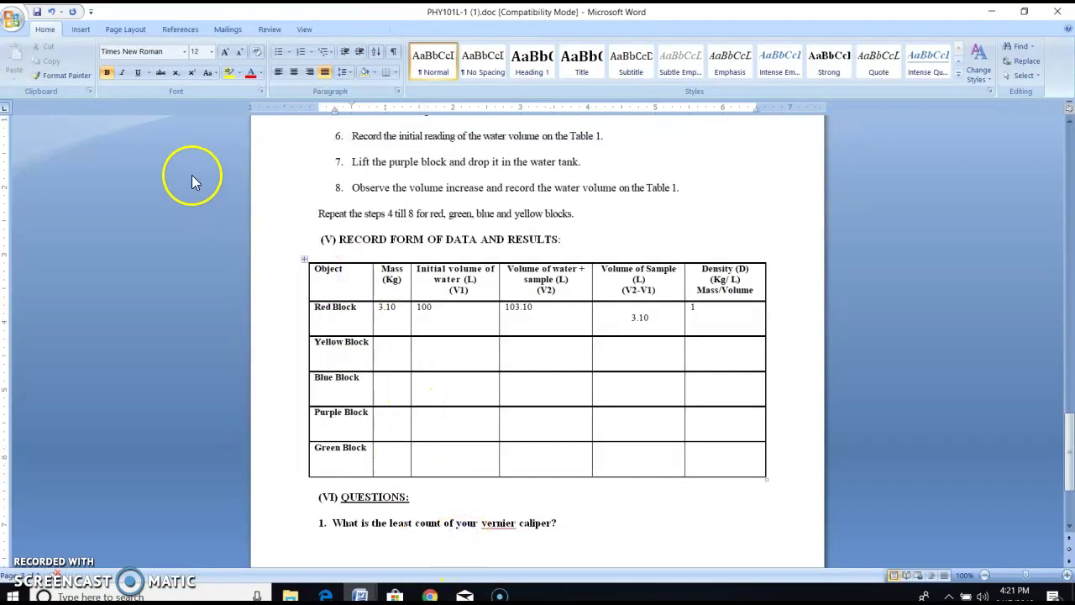
click(12, 19)
mouse_move(41, 170)
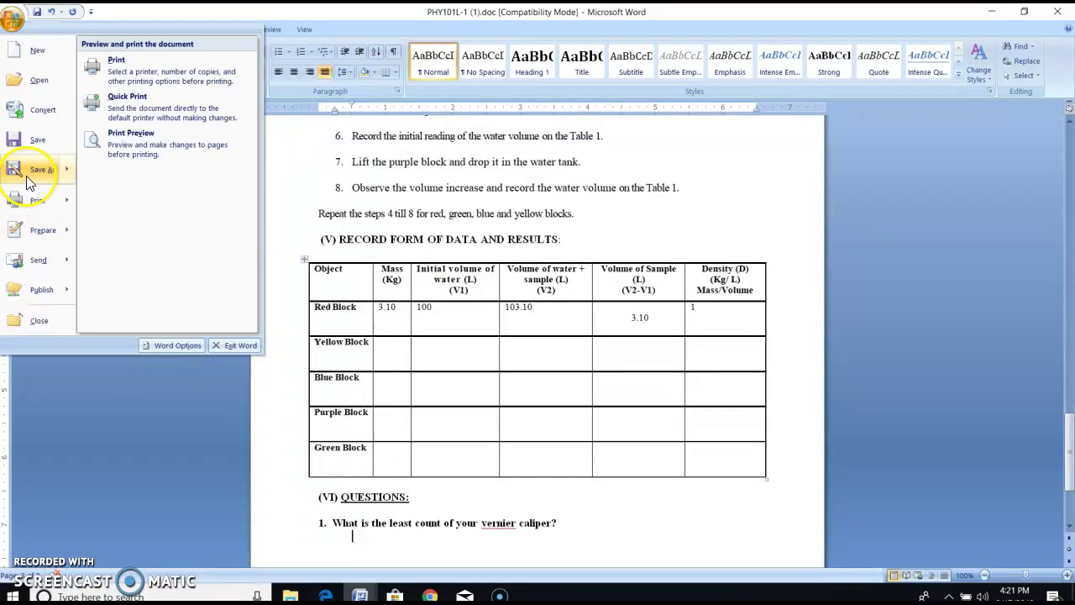
click(140, 142)
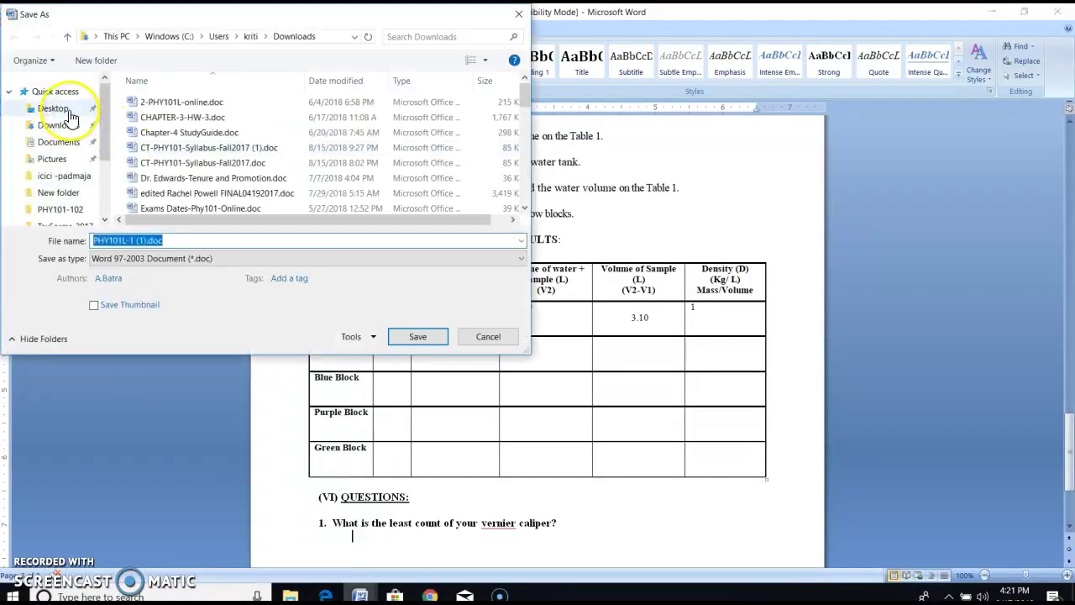
click(56, 109)
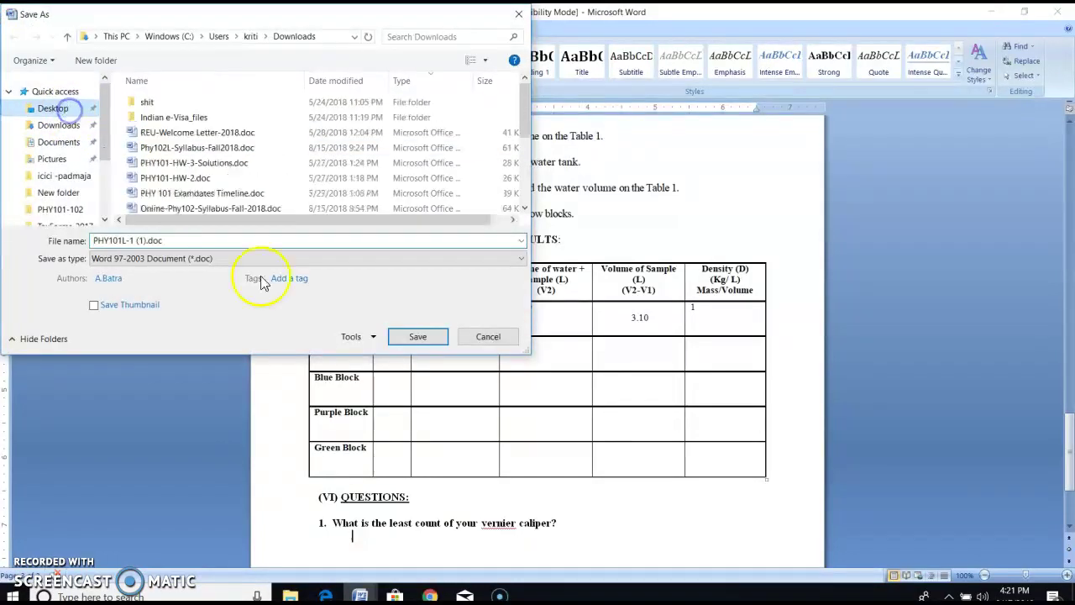
click(409, 339)
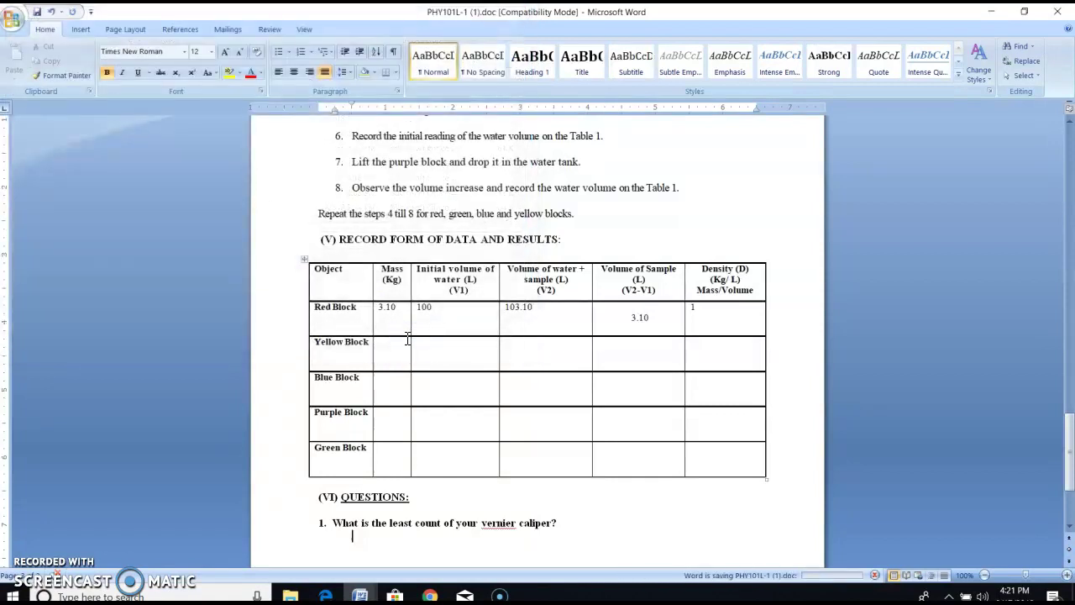
Bring the browser up full-screen on the course Experiments page.
click(430, 596)
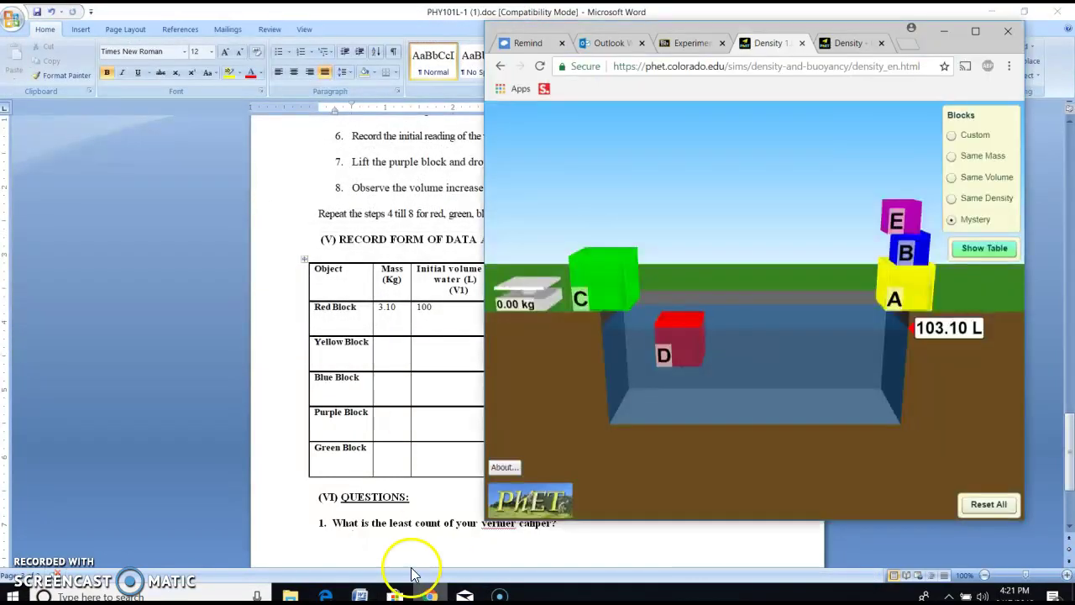
click(976, 33)
click(311, 14)
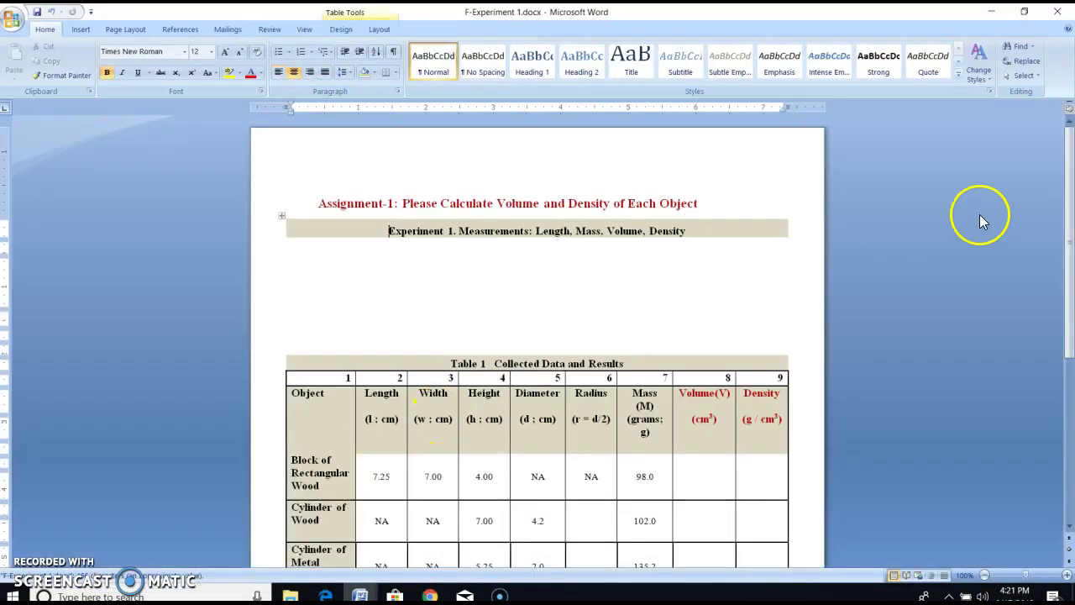
drag(1069, 210, 1068, 267)
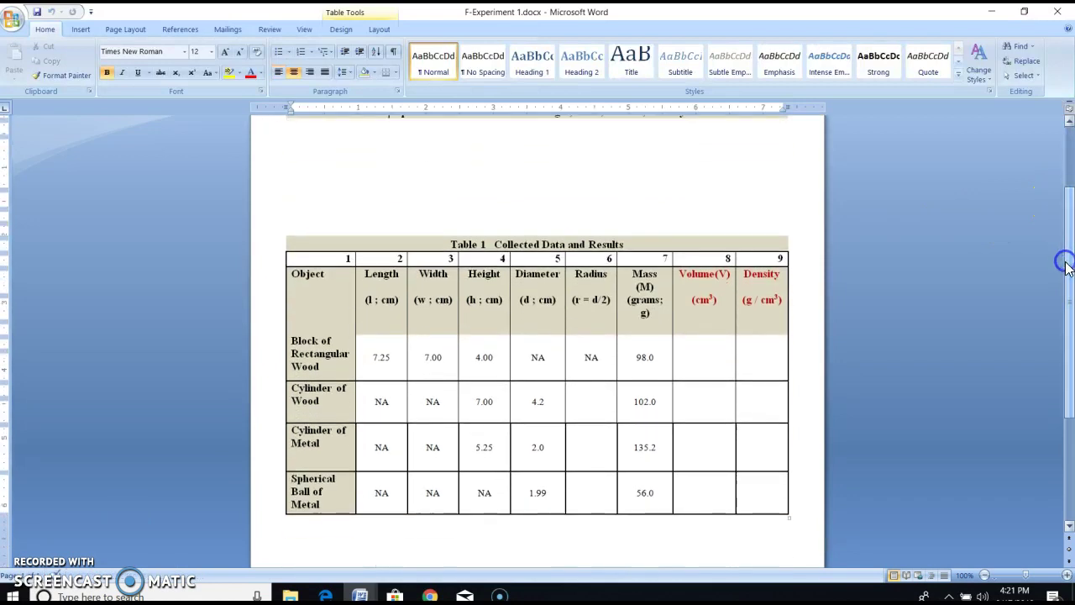
Review Table 1's wood block row: height 4.00, mass 98.0, Volume and Density cells.
triple_click(475, 358)
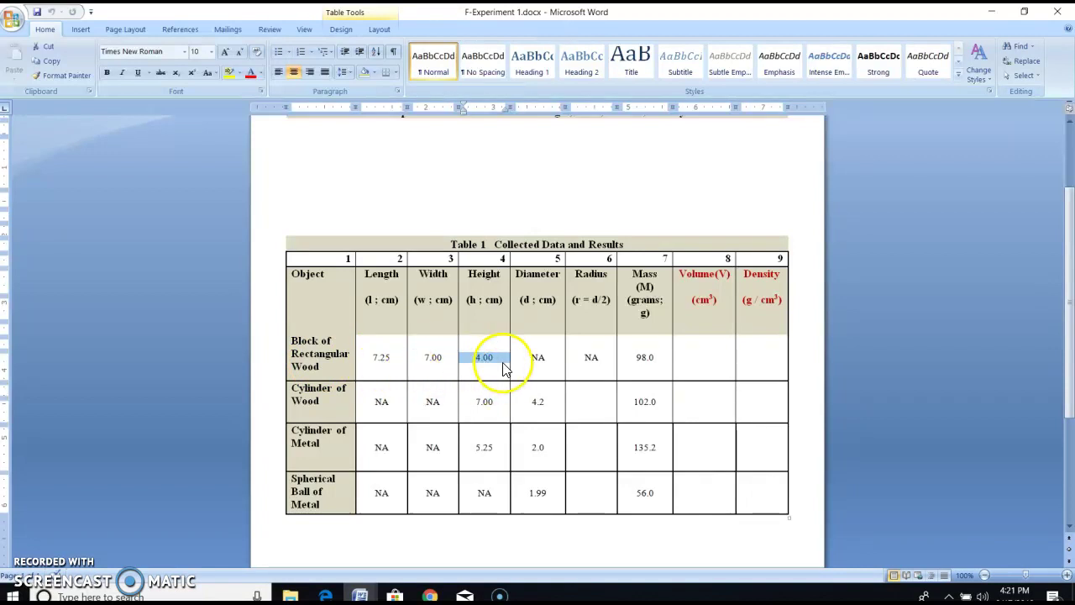
double_click(644, 359)
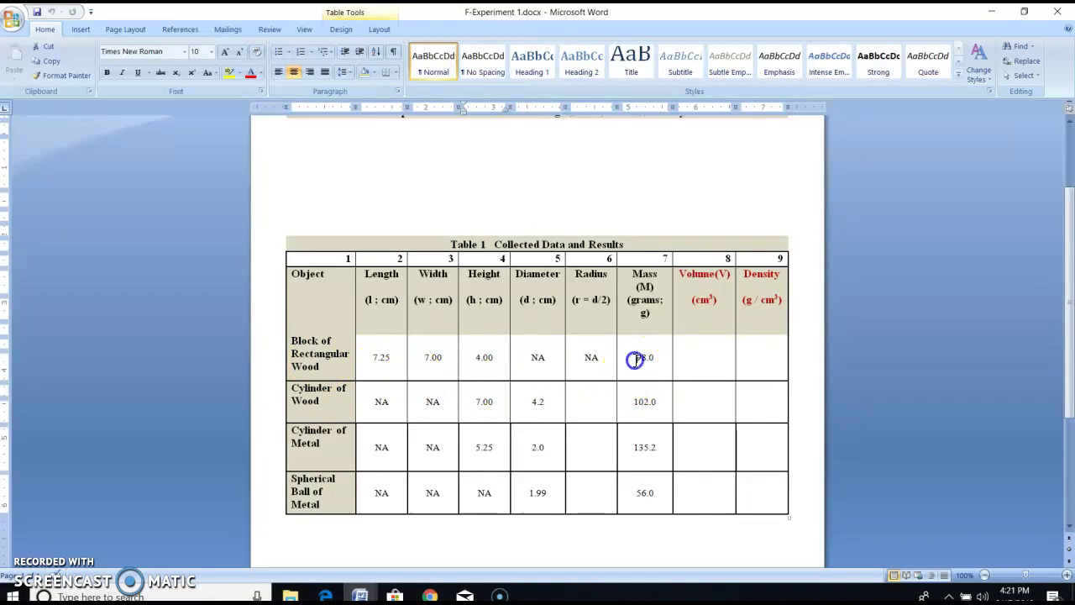
click(713, 364)
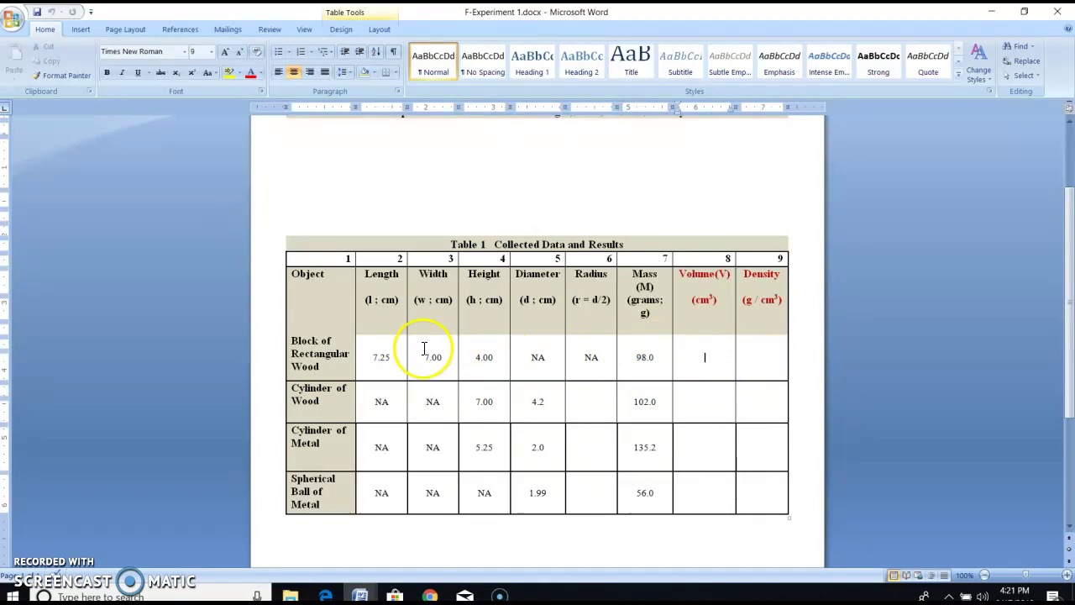
double_click(644, 356)
click(696, 353)
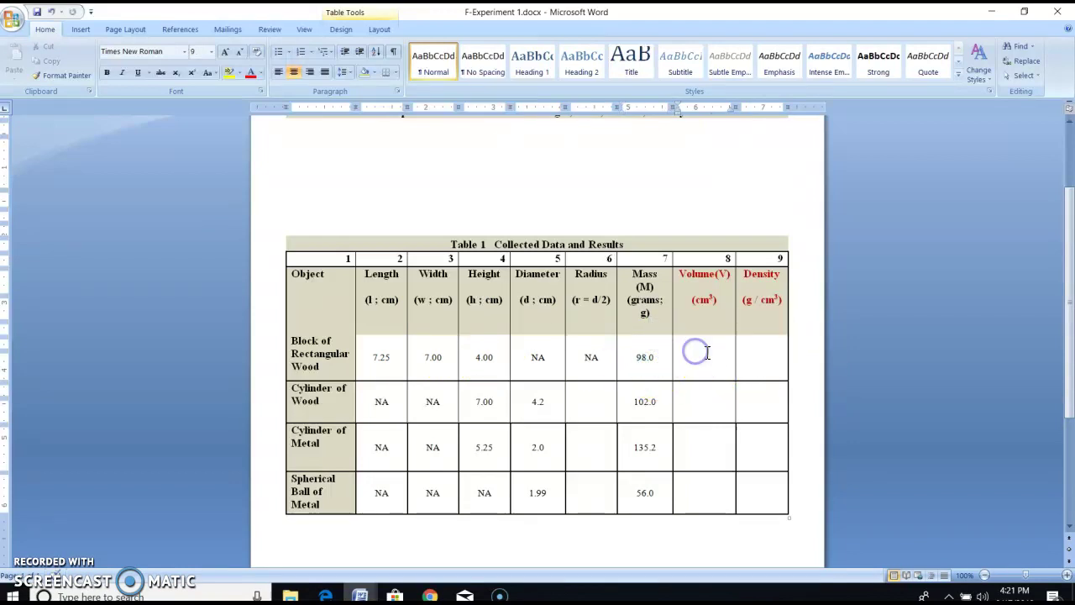
click(752, 357)
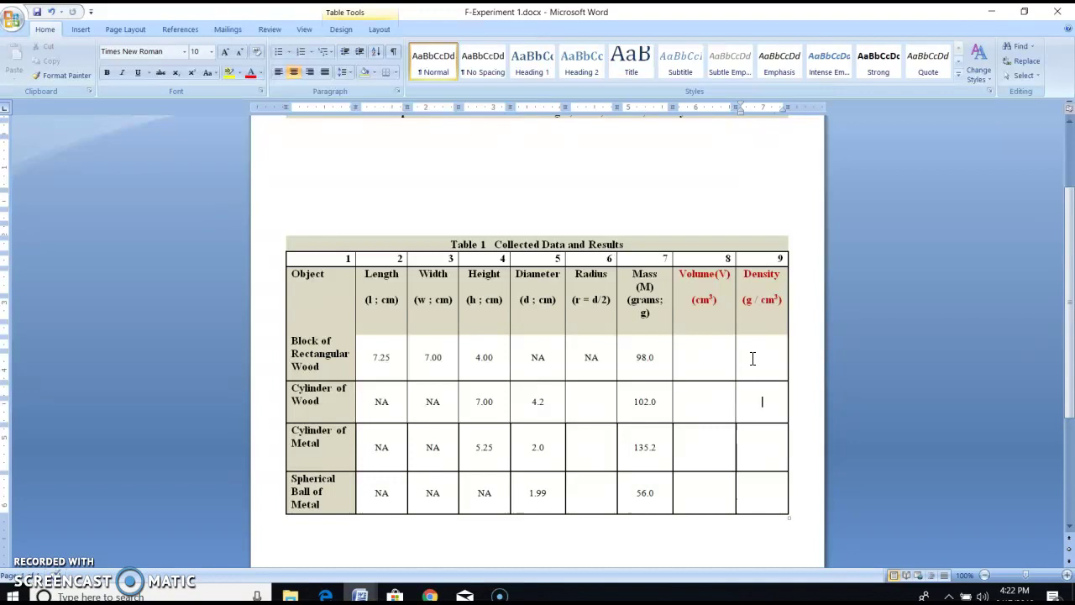
key(ctrl+End)
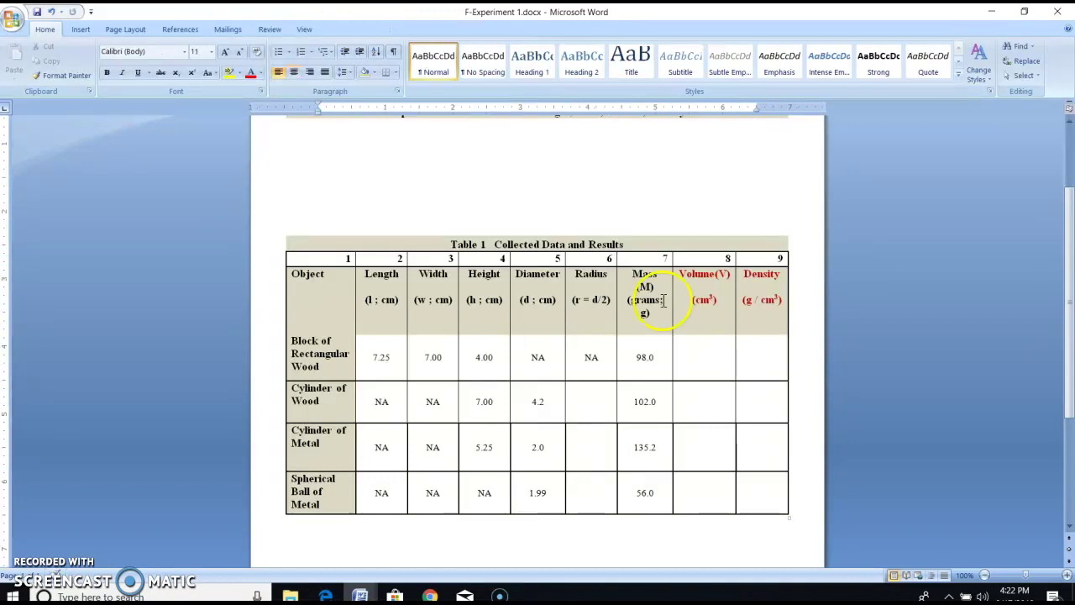